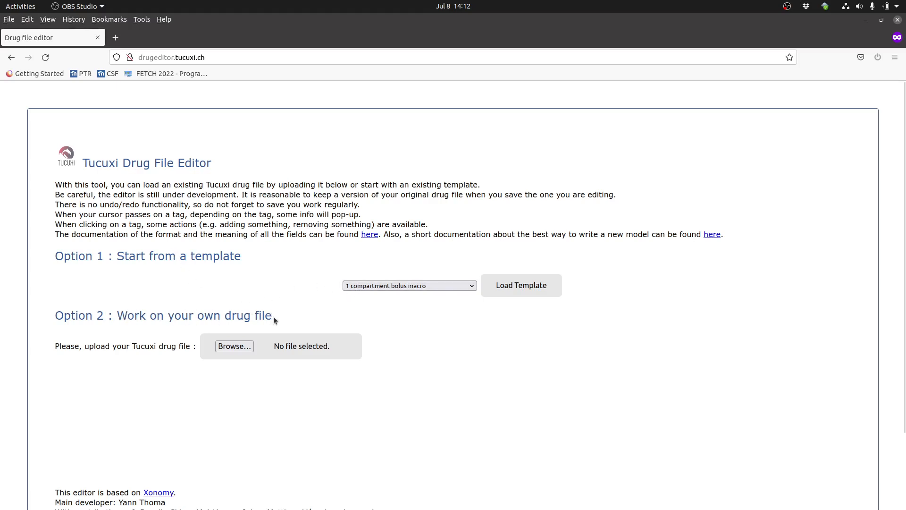
Load the "1 compartment extra macro" template as the starting drug file.
{"action": "left_click", "coordinate": [448, 286]}
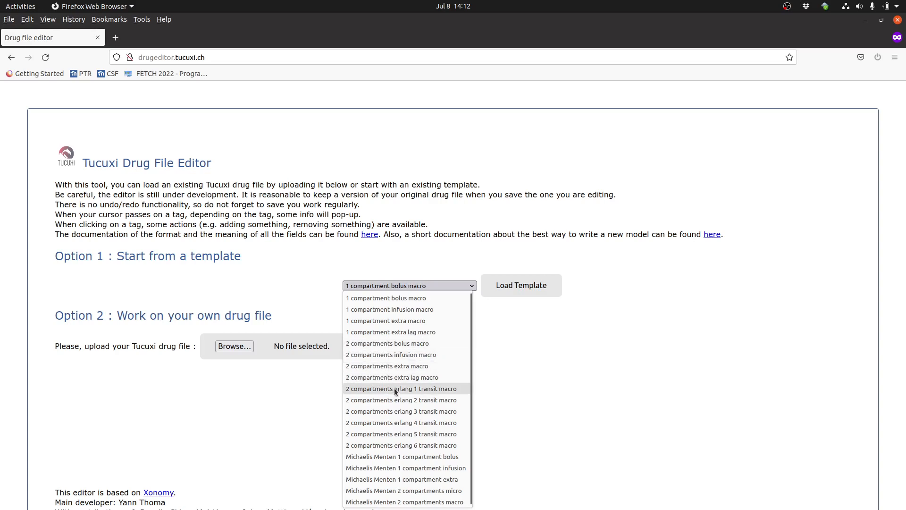
{"action": "left_click", "coordinate": [429, 319]}
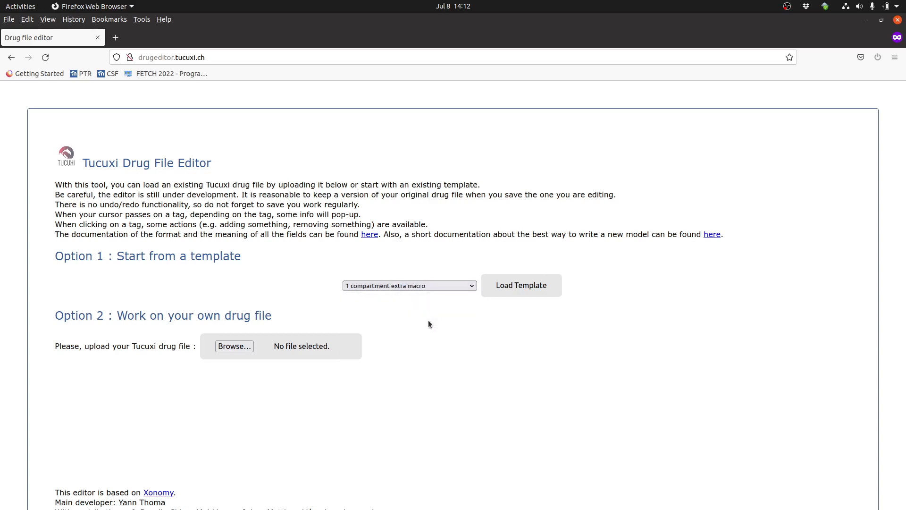
{"action": "left_click", "coordinate": [503, 289]}
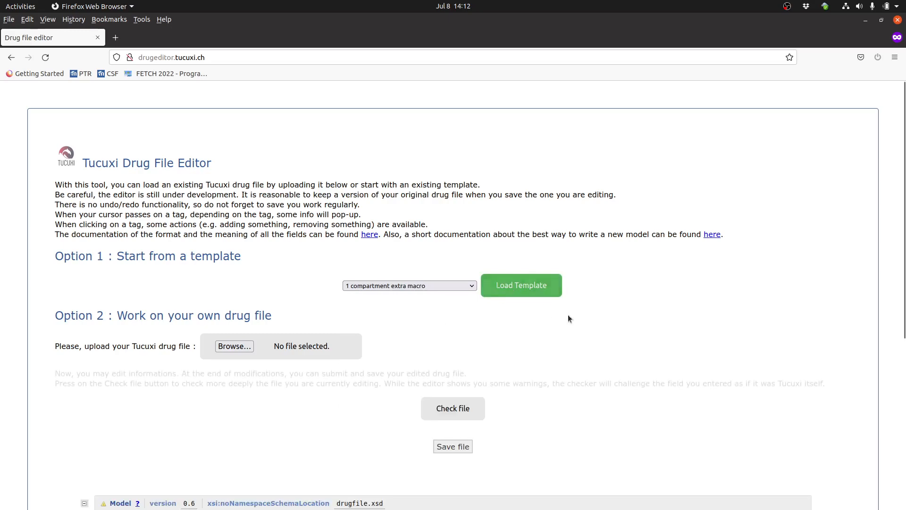
Expand the model's History section down to the individual fields of the revision.
{"action": "scroll", "coordinate": [616, 317], "scroll_direction": "down", "scroll_amount": 5}
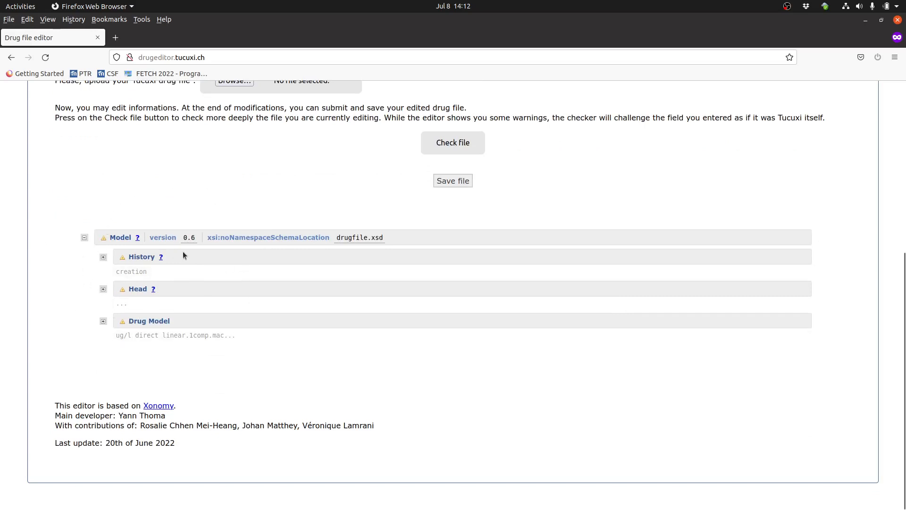
{"action": "left_click", "coordinate": [104, 257]}
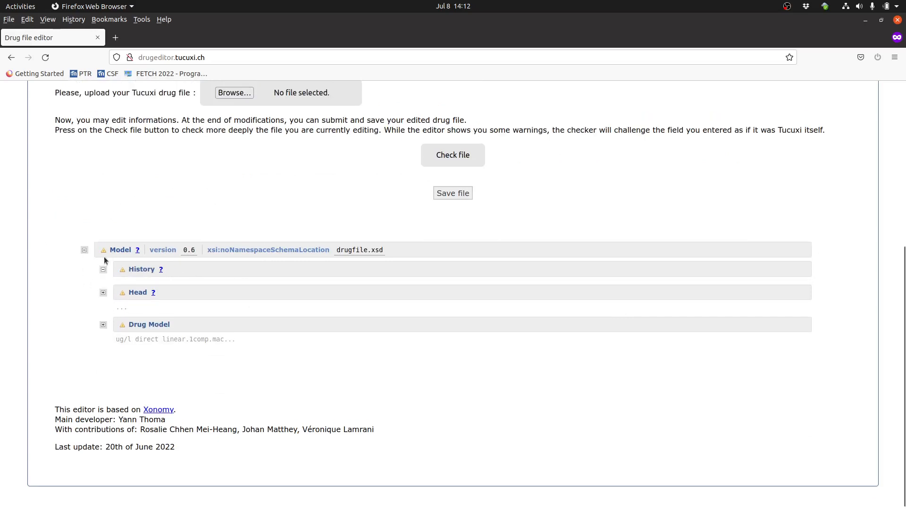
{"action": "left_click", "coordinate": [122, 288]}
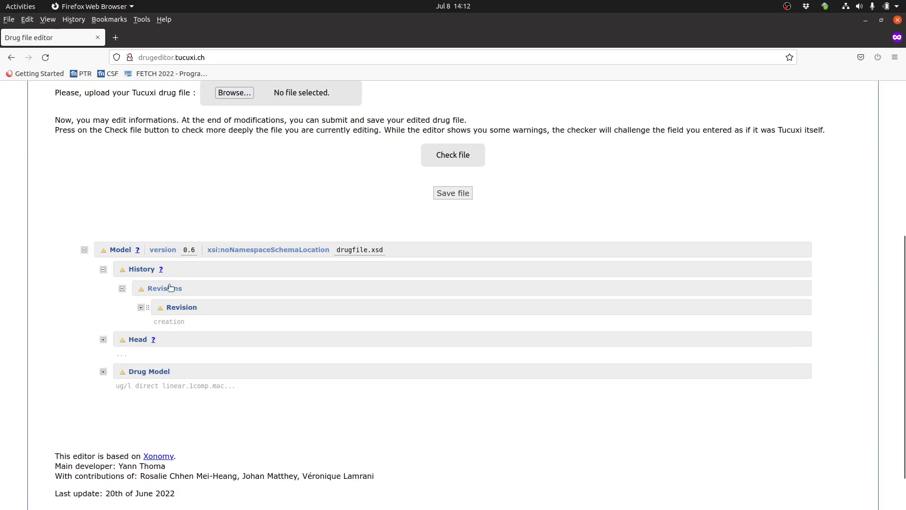
{"action": "left_click", "coordinate": [141, 307]}
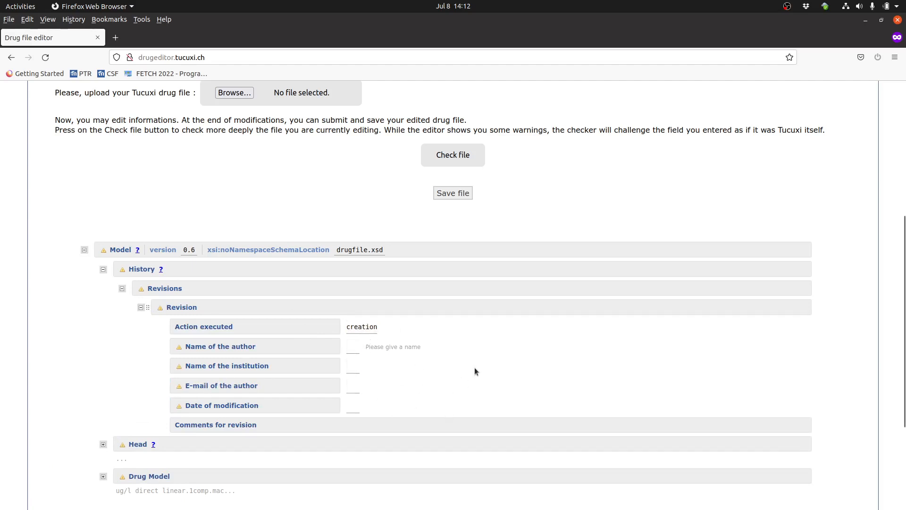
{"action": "scroll", "coordinate": [475, 367], "scroll_direction": "down", "scroll_amount": 2}
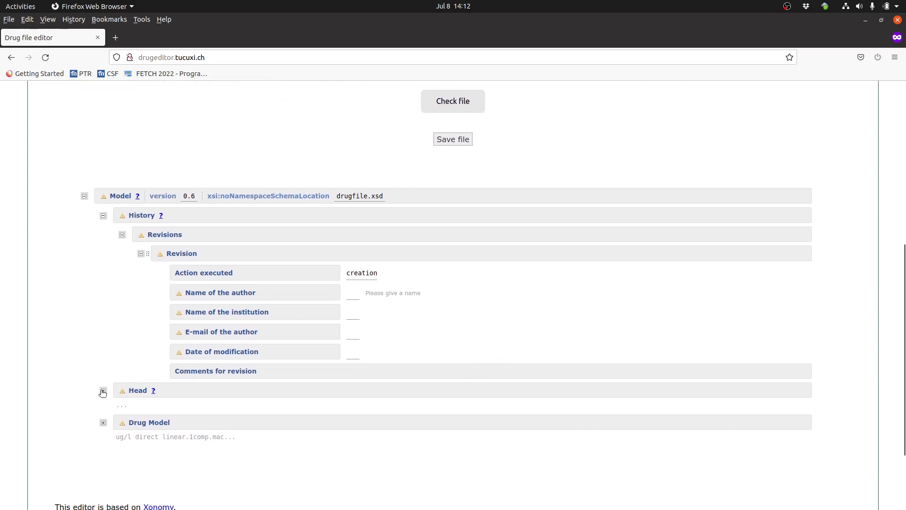
Expand the Head section and review its Drug and Study fields.
{"action": "left_click", "coordinate": [103, 392]}
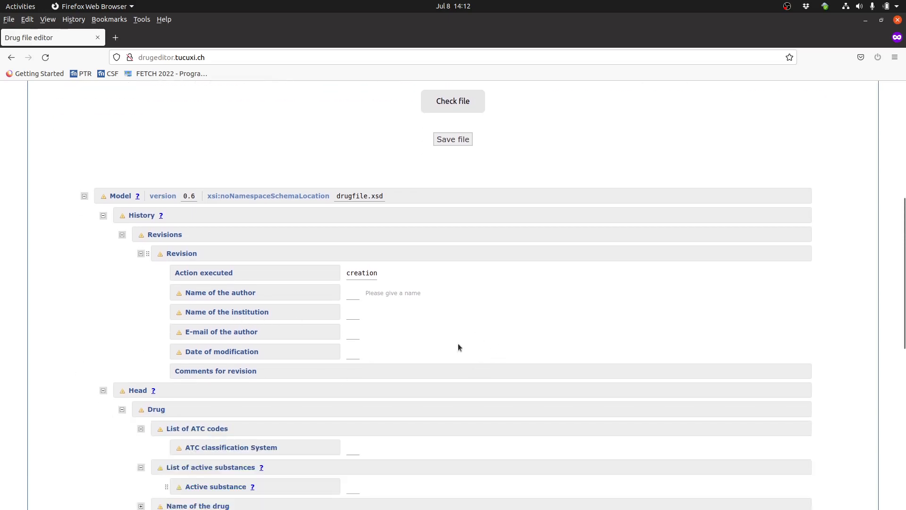
{"action": "scroll", "coordinate": [460, 344], "scroll_direction": "down", "scroll_amount": 6}
{"action": "scroll", "coordinate": [485, 344], "scroll_direction": "down", "scroll_amount": 2}
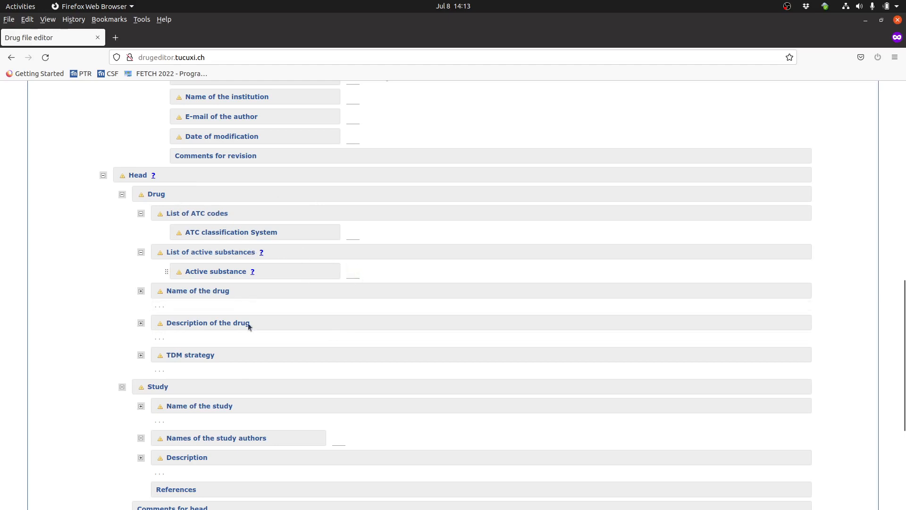
{"action": "scroll", "coordinate": [119, 302], "scroll_direction": "down", "scroll_amount": 2}
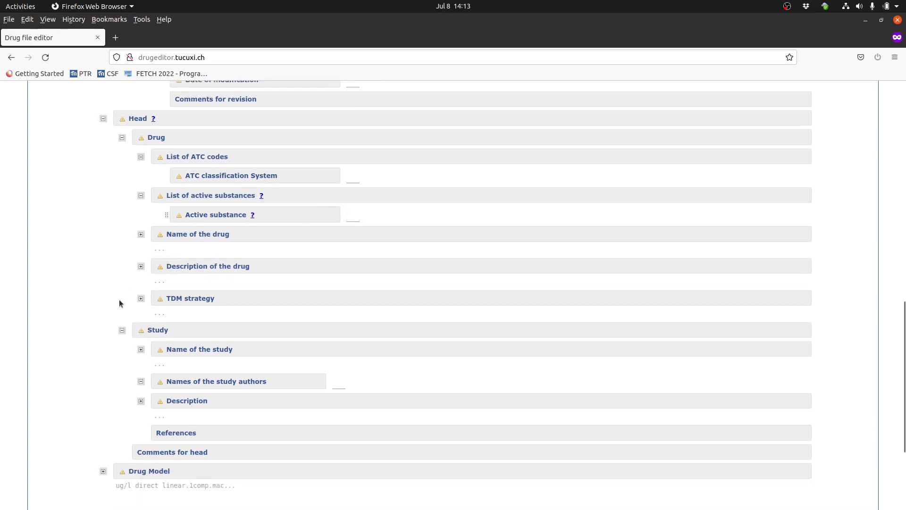
{"action": "scroll", "coordinate": [119, 303], "scroll_direction": "down", "scroll_amount": 2}
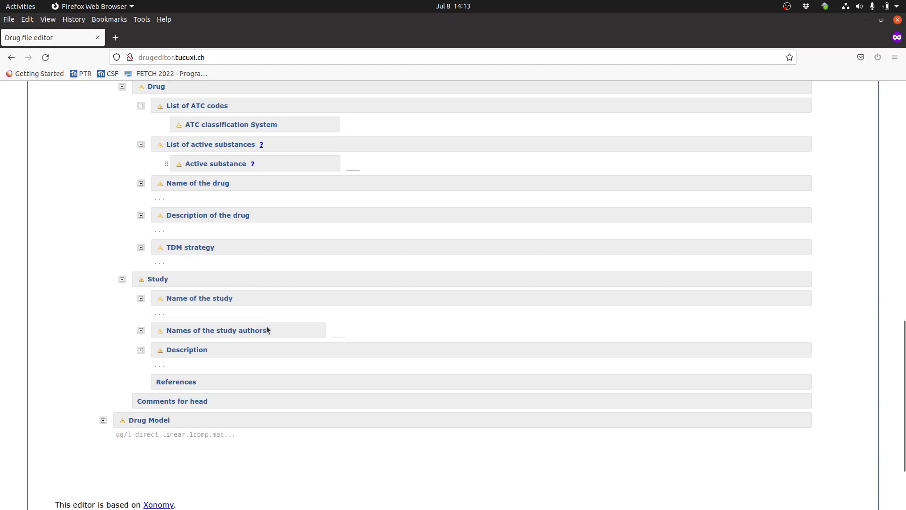
Append a reference of type bibtex to the study's References and enter "sdfasdfasdf" as its text.
{"action": "left_click", "coordinate": [178, 383]}
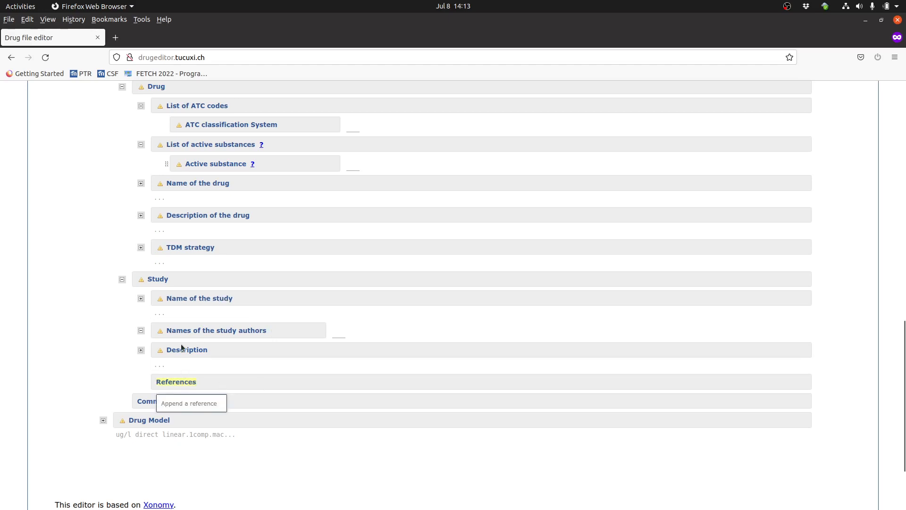
{"action": "left_click", "coordinate": [182, 405]}
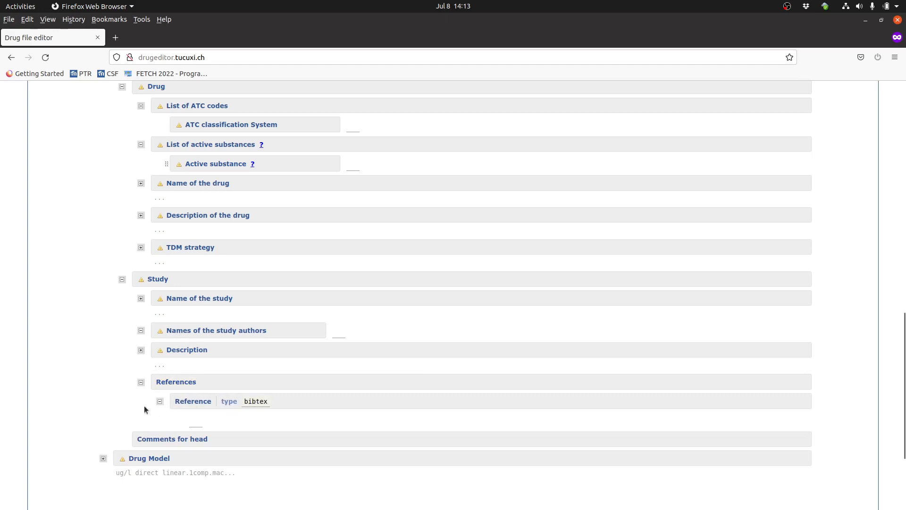
{"action": "left_click", "coordinate": [254, 401]}
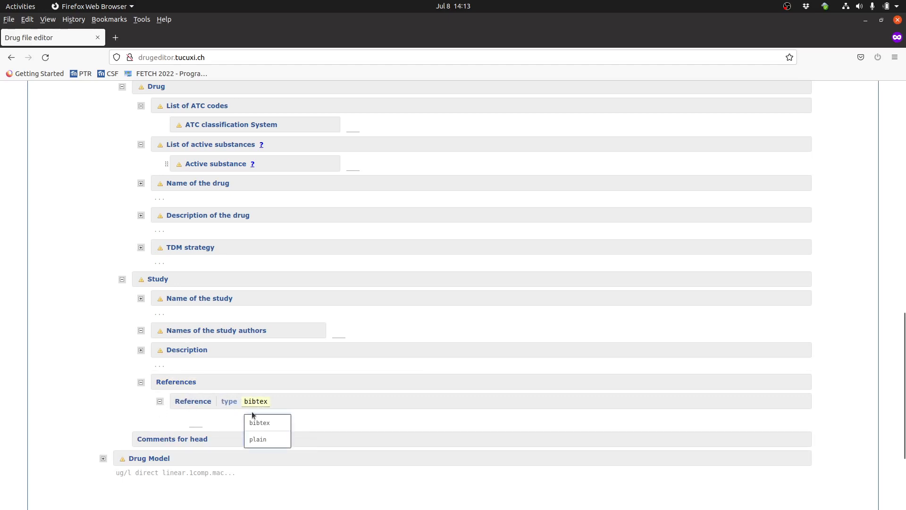
{"action": "left_click", "coordinate": [246, 415]}
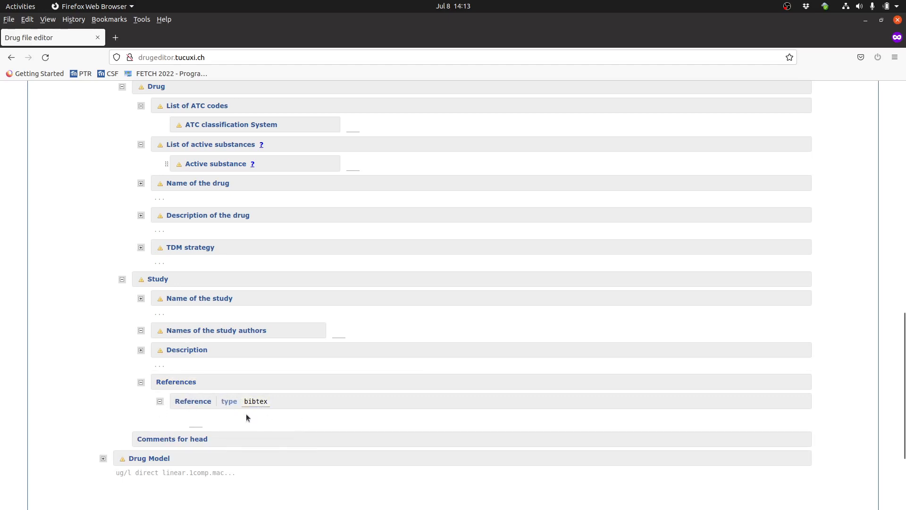
{"action": "left_click", "coordinate": [198, 420]}
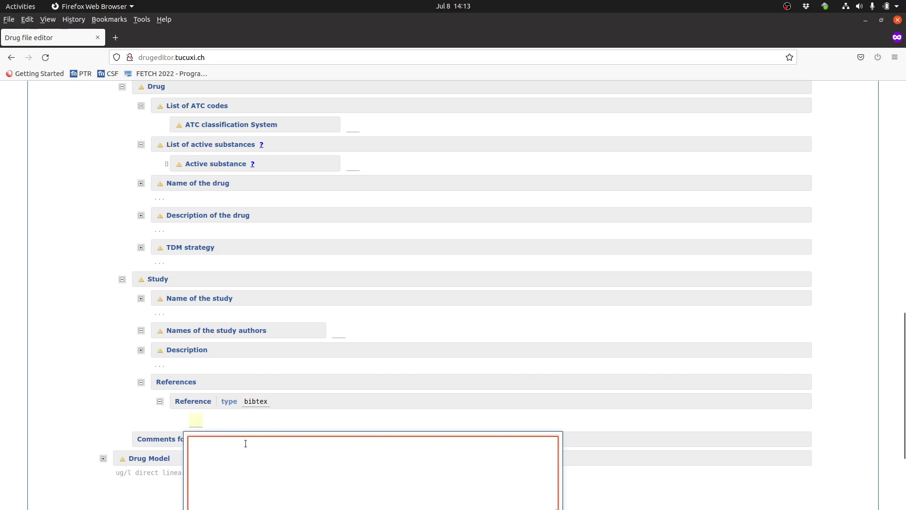
{"action": "type", "text": "sdfasdfasdf"}
{"action": "scroll", "coordinate": [613, 381], "scroll_direction": "down", "scroll_amount": 3}
{"action": "left_click", "coordinate": [551, 384]}
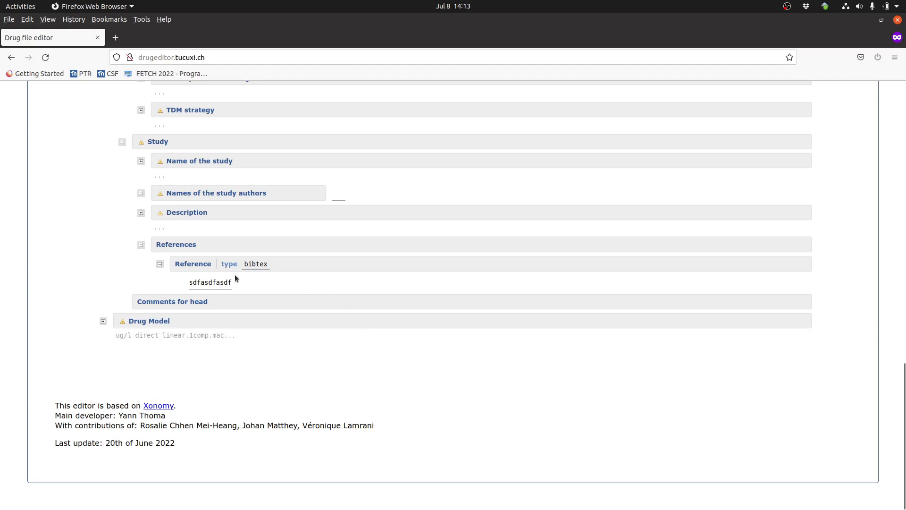
Append a comment to the head with the text "asdfasdffdfsf" and set its language to en.
{"action": "scroll", "coordinate": [234, 273], "scroll_direction": "up", "scroll_amount": 3}
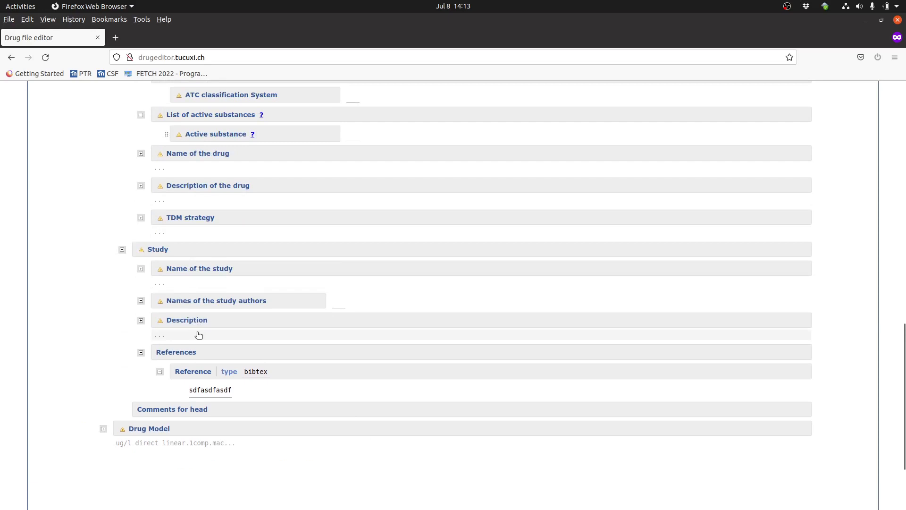
{"action": "left_click", "coordinate": [178, 410]}
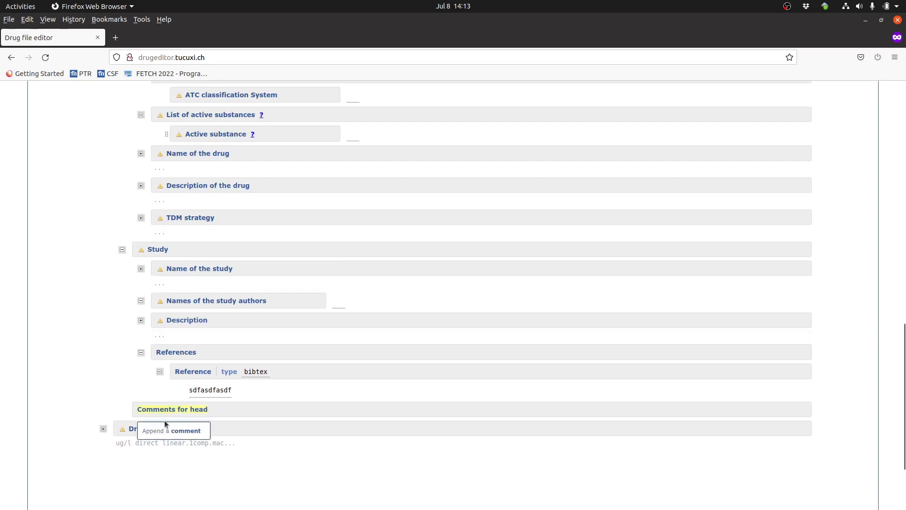
{"action": "left_click", "coordinate": [166, 431]}
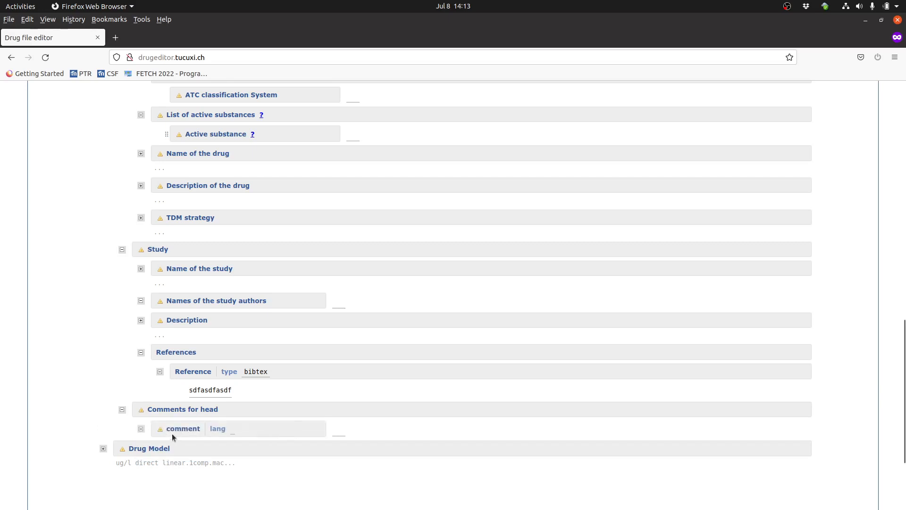
{"action": "left_click", "coordinate": [339, 431]}
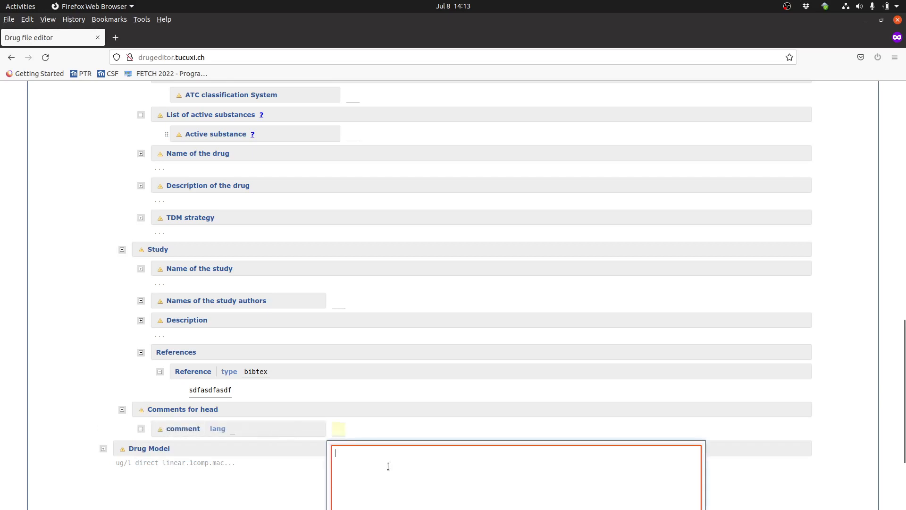
{"action": "type", "text": "asdfasdffdfsf"}
{"action": "scroll", "coordinate": [615, 408], "scroll_direction": "down", "scroll_amount": 3}
{"action": "left_click", "coordinate": [693, 422]}
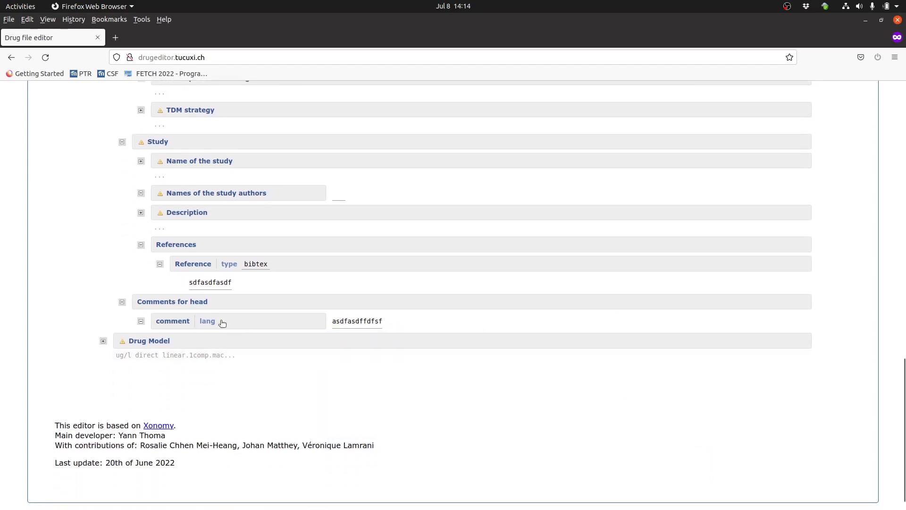
{"action": "left_click", "coordinate": [221, 325]}
{"action": "left_click", "coordinate": [223, 361]}
Expand the Drug Model section, check the warning on the Drug ID, and set the Drug ID to "asdfasdf".
{"action": "left_click", "coordinate": [104, 341]}
{"action": "scroll", "coordinate": [445, 351], "scroll_direction": "down", "scroll_amount": 3}
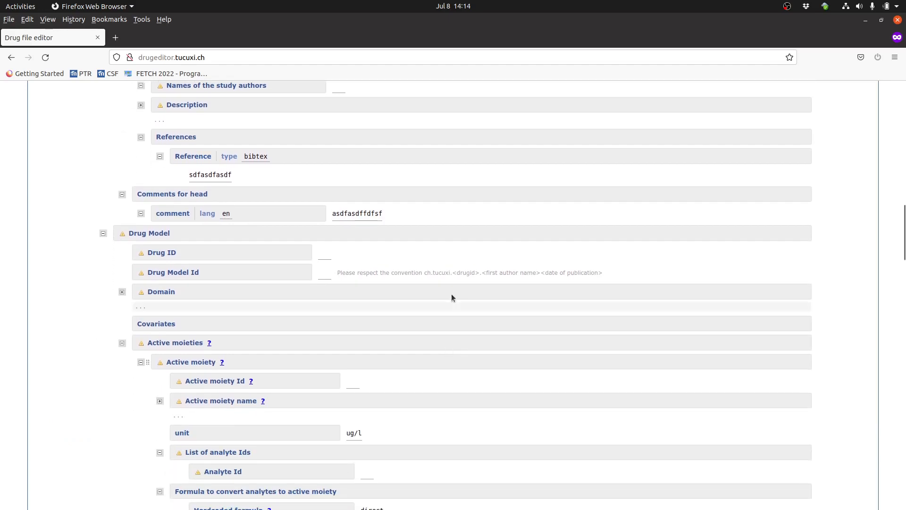
{"action": "left_click", "coordinate": [325, 254]}
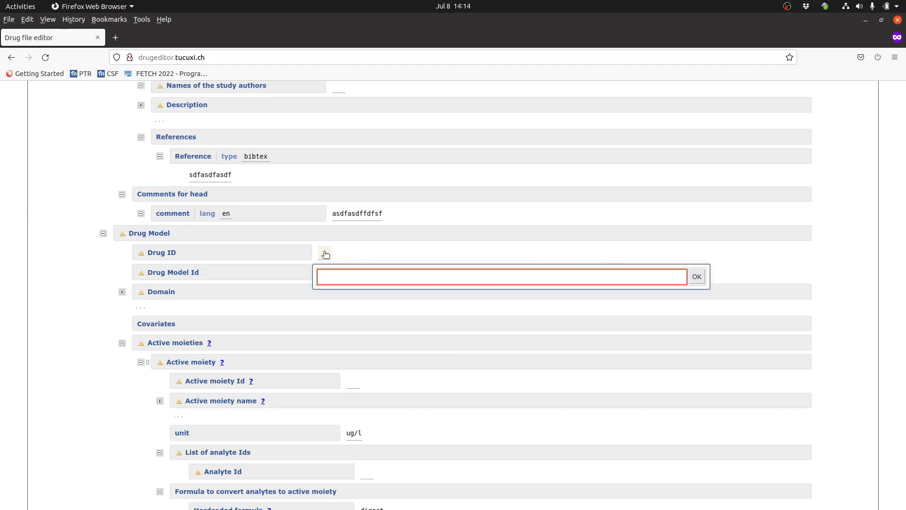
{"action": "left_click", "coordinate": [359, 250]}
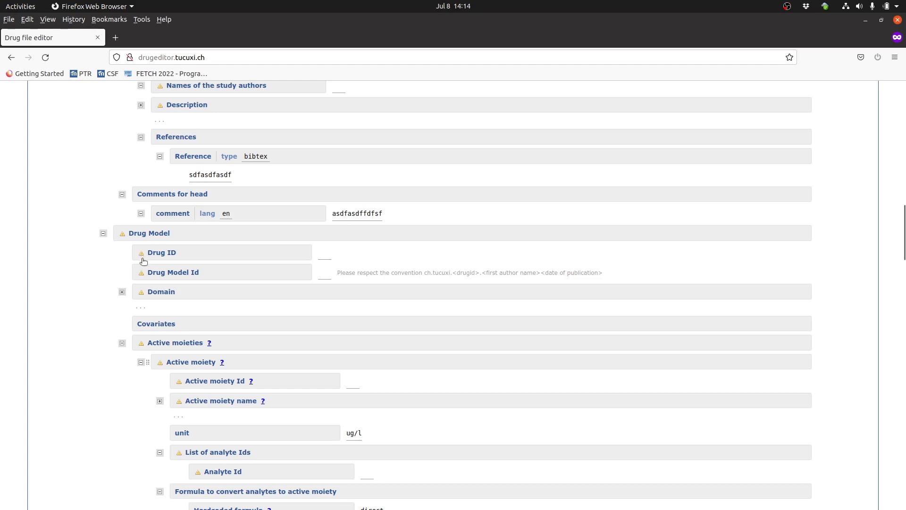
{"action": "mouse_move", "coordinate": [142, 256]}
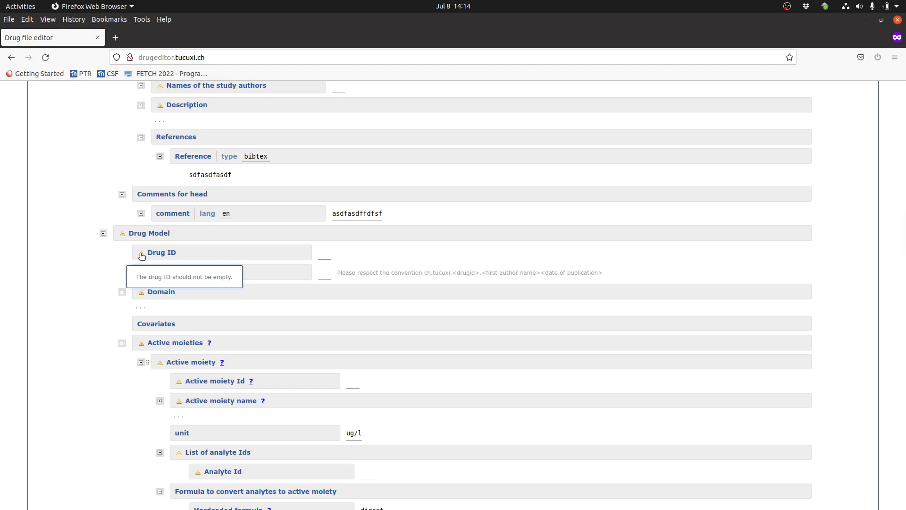
{"action": "left_click", "coordinate": [326, 255]}
{"action": "type", "text": "asdfasdf"}
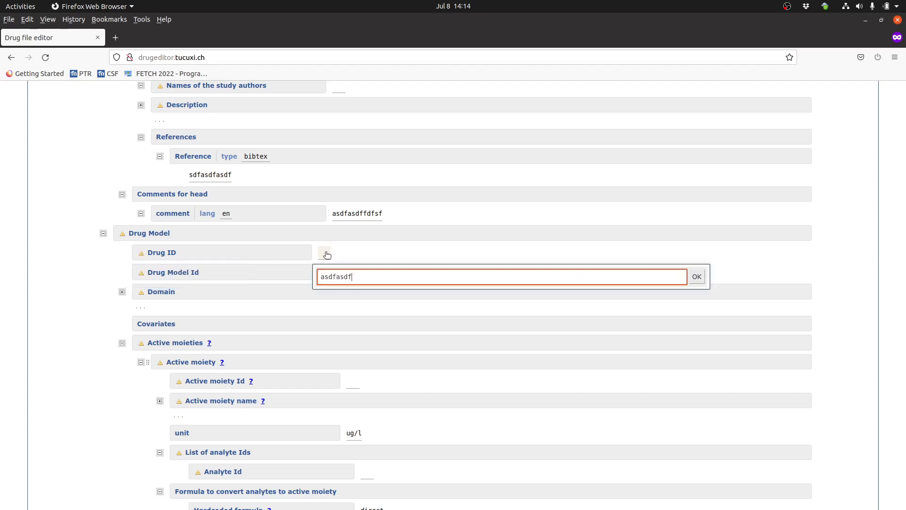
{"action": "left_click", "coordinate": [696, 277]}
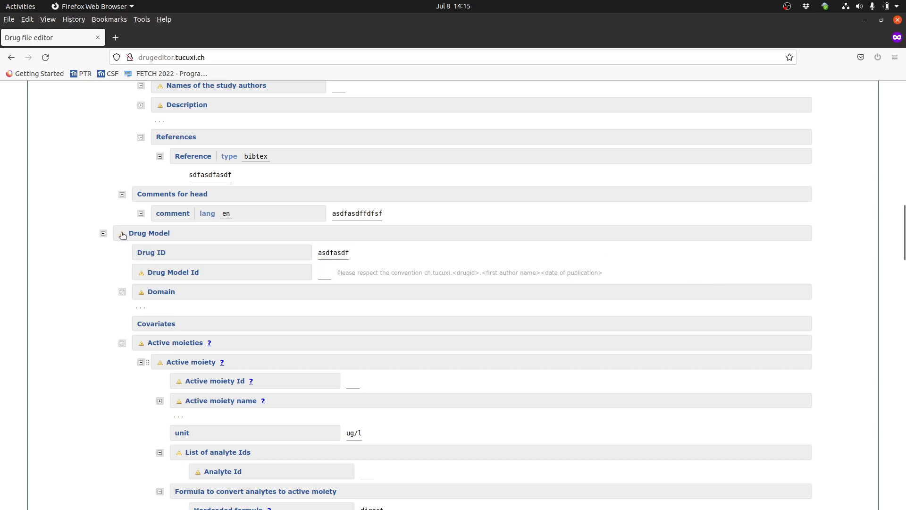
Expand the drug model's Domain with its description and append a constraint to the domain's Constraints.
{"action": "mouse_move", "coordinate": [122, 235]}
{"action": "left_click", "coordinate": [122, 292]}
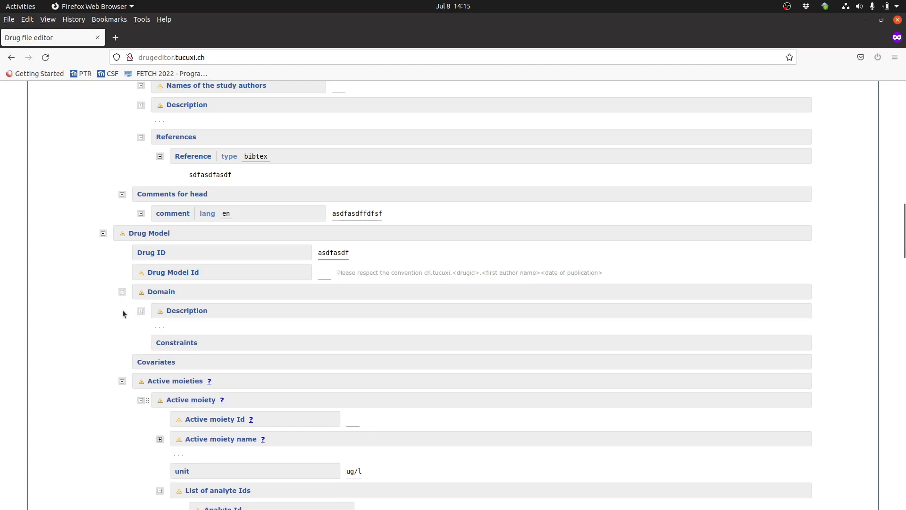
{"action": "left_click", "coordinate": [141, 311]}
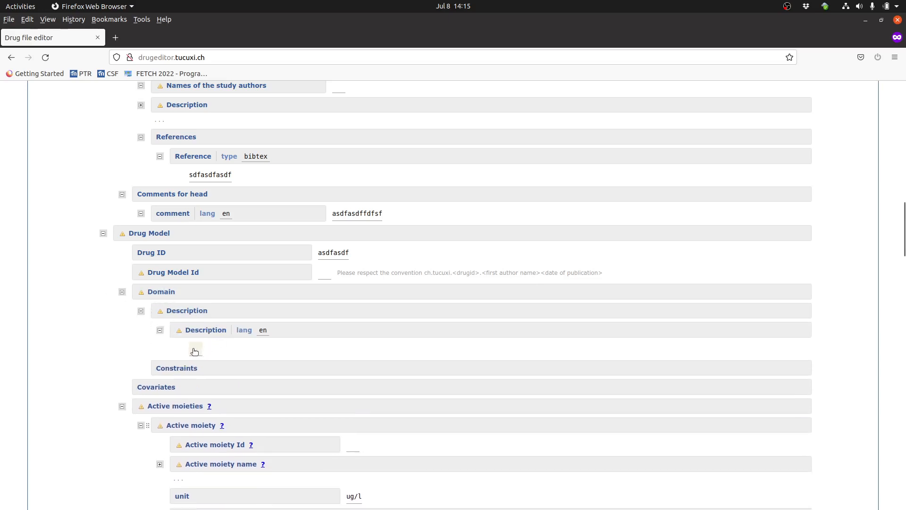
{"action": "left_click", "coordinate": [195, 349]}
{"action": "left_click", "coordinate": [185, 387]}
{"action": "left_click", "coordinate": [160, 387]}
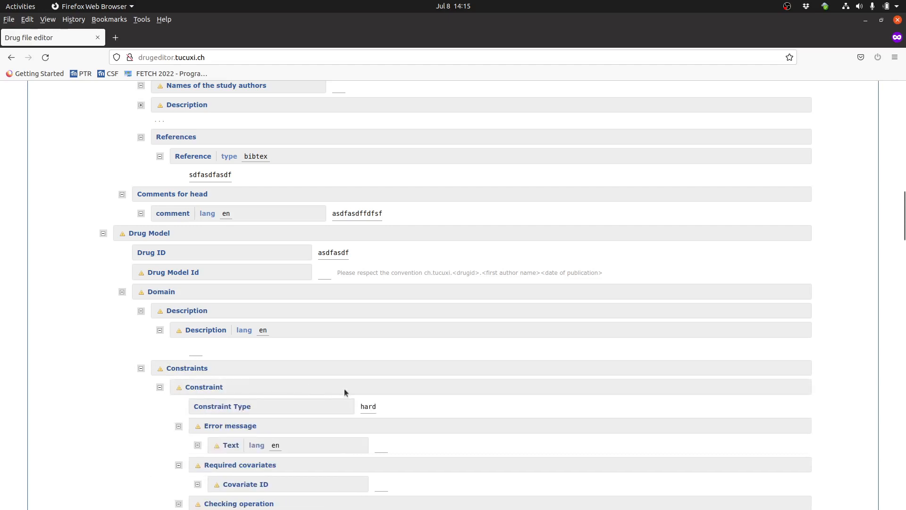
Review the new constraint's fields, from the error message and required covariates to the checking operation's formula and code.
{"action": "scroll", "coordinate": [443, 392], "scroll_direction": "down", "scroll_amount": 3}
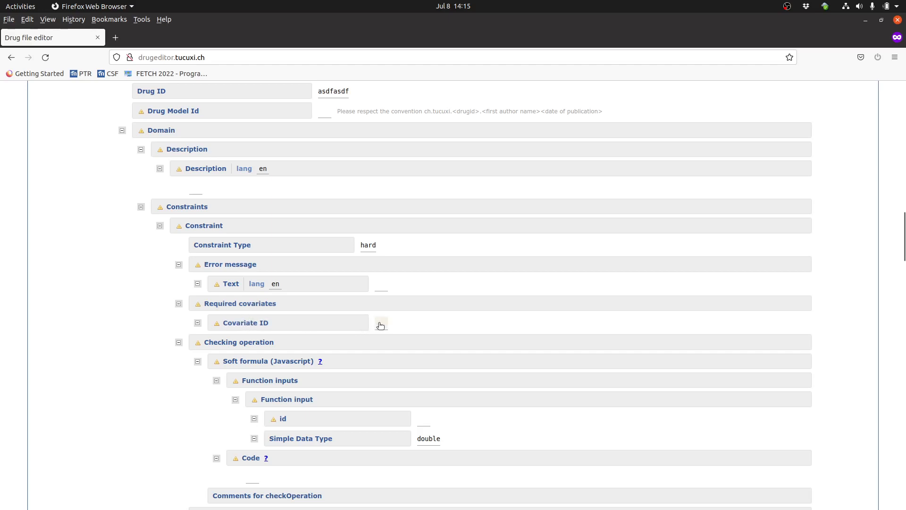
{"action": "scroll", "coordinate": [425, 413], "scroll_direction": "down", "scroll_amount": 2}
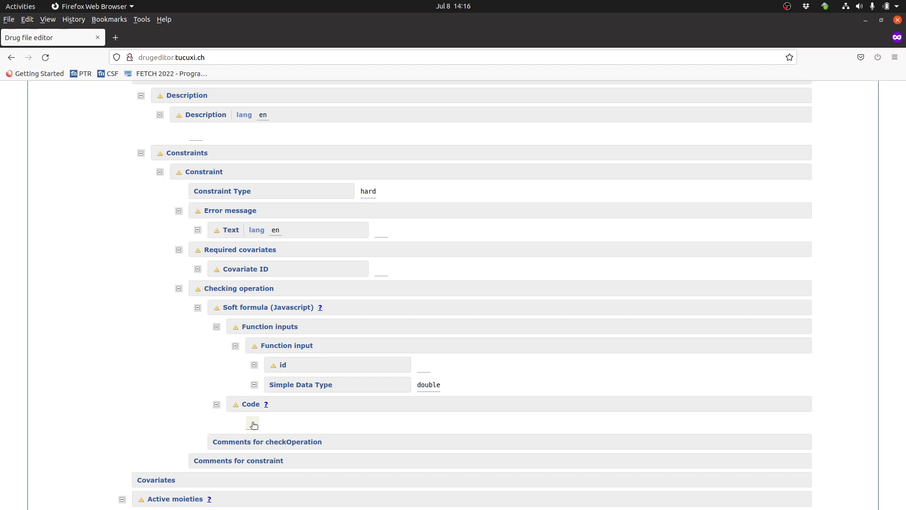
{"action": "scroll", "coordinate": [381, 318], "scroll_direction": "down", "scroll_amount": 3}
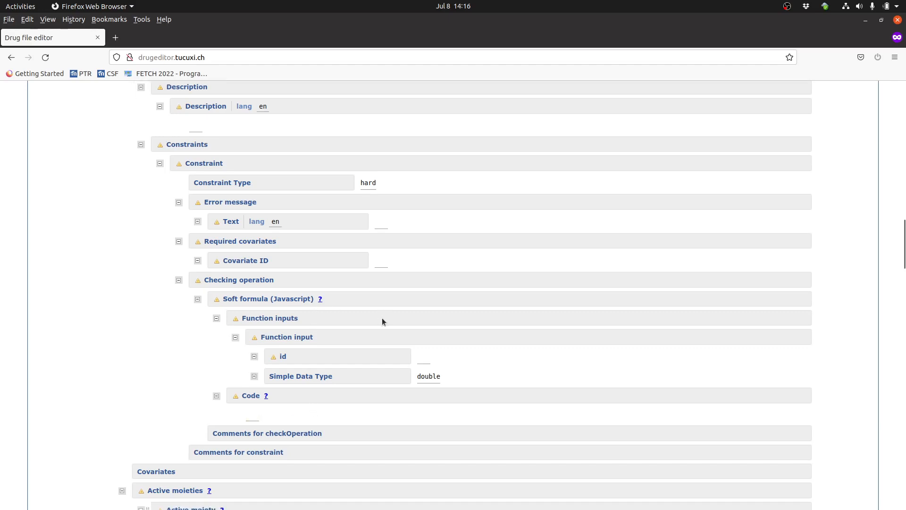
Append a predefined sex covariate and a generic covariate to the drug model's Covariates.
{"action": "scroll", "coordinate": [397, 302], "scroll_direction": "down", "scroll_amount": 3}
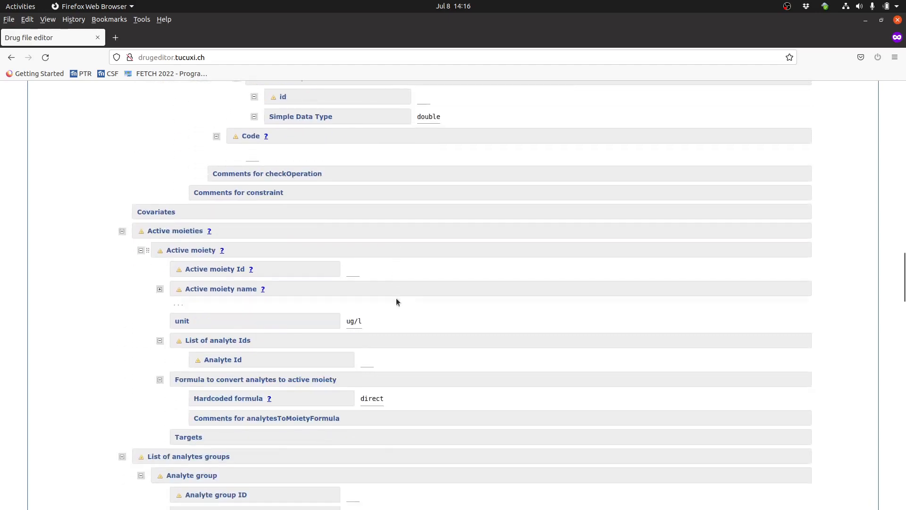
{"action": "left_click", "coordinate": [156, 212]}
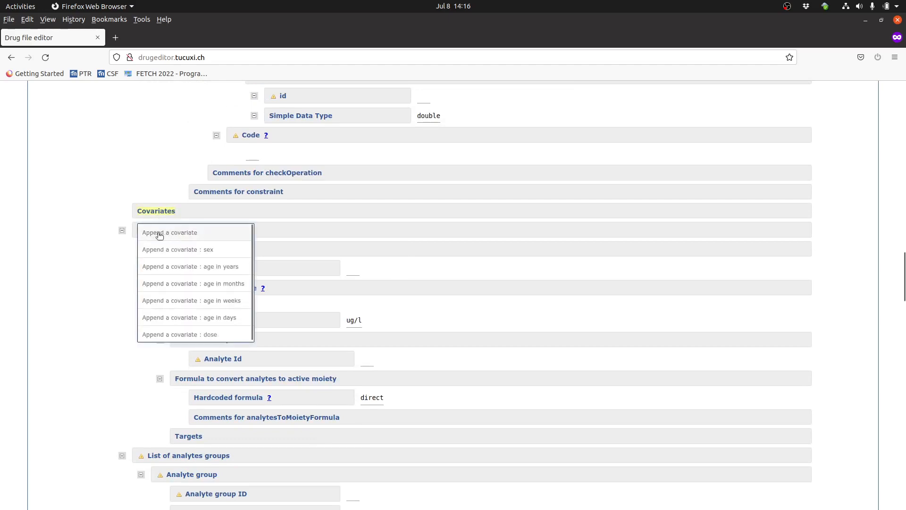
{"action": "left_click", "coordinate": [221, 249]}
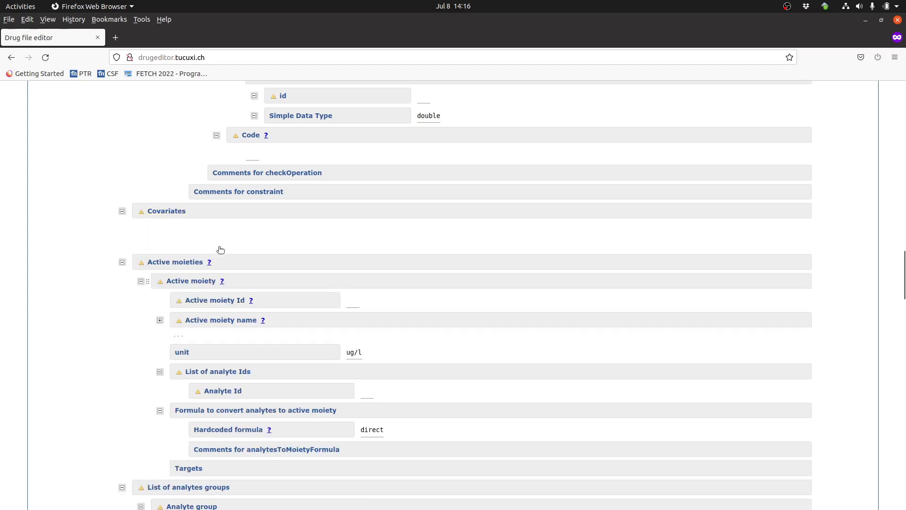
{"action": "left_click", "coordinate": [155, 217]}
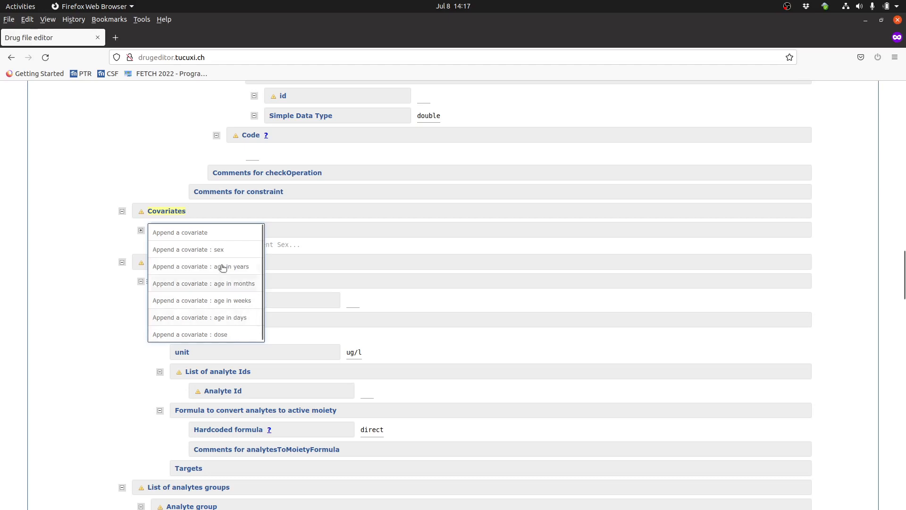
{"action": "left_click", "coordinate": [193, 232]}
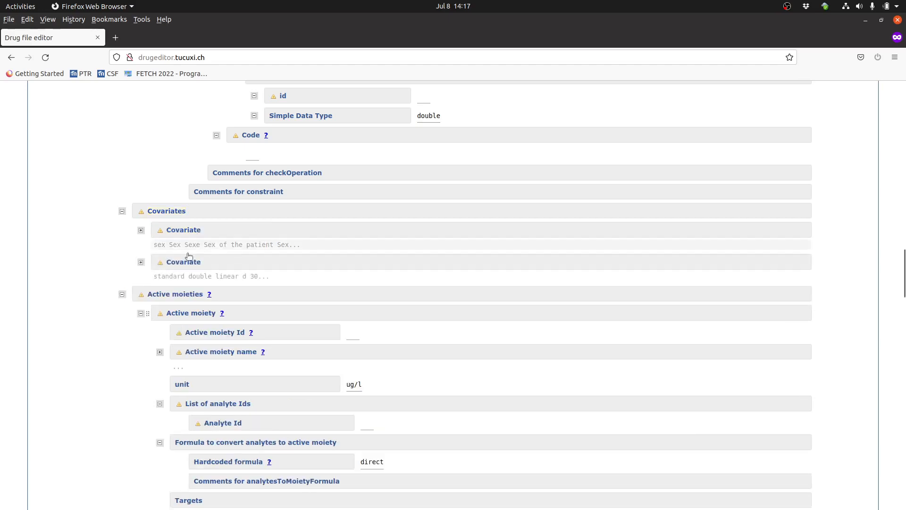
Expand the sex covariate together with its name and description entries.
{"action": "left_click", "coordinate": [140, 230]}
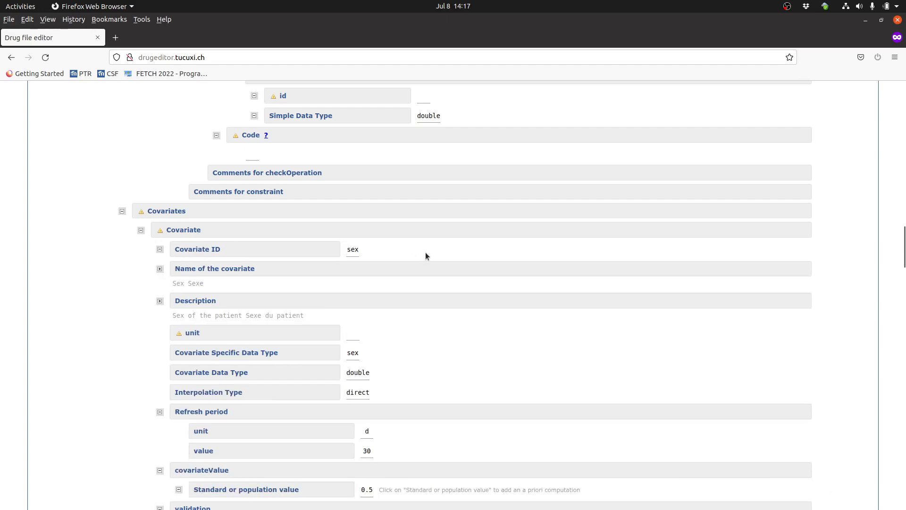
{"action": "scroll", "coordinate": [422, 250], "scroll_direction": "down", "scroll_amount": 2}
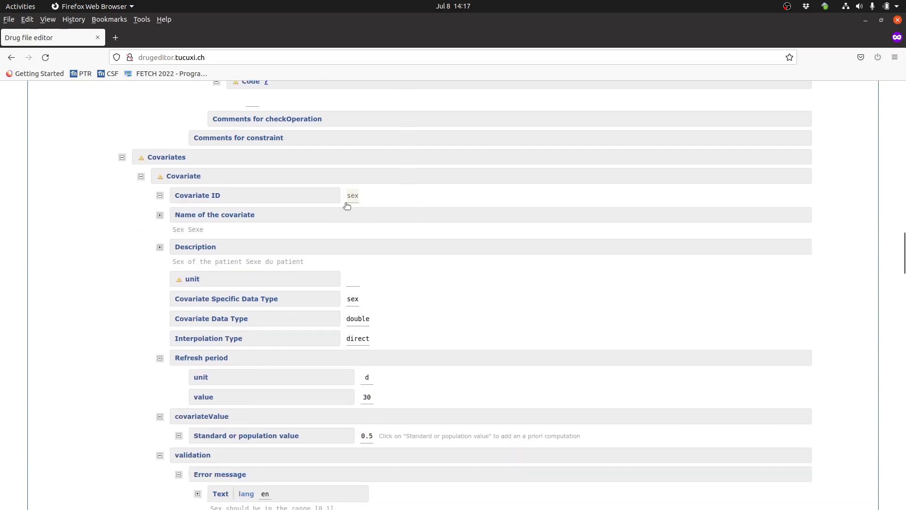
{"action": "left_click", "coordinate": [160, 214]}
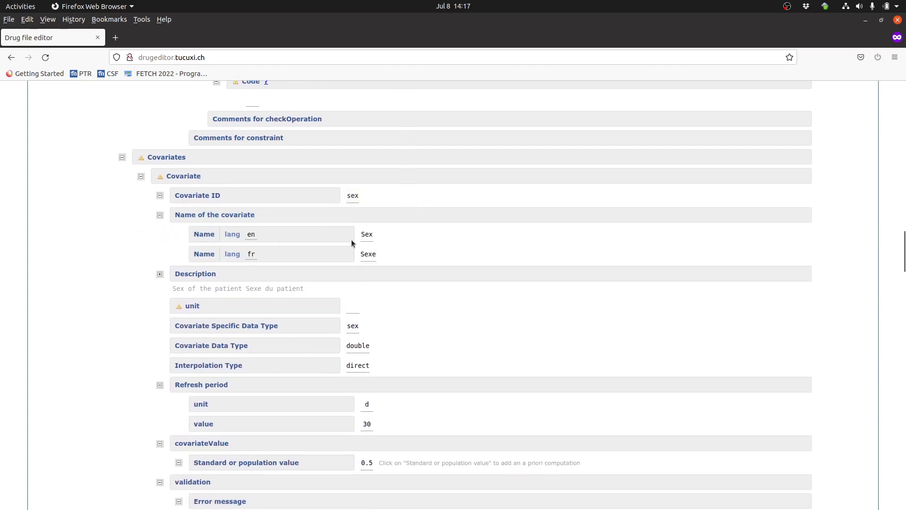
{"action": "left_click", "coordinate": [160, 274]}
Set the sex covariate's unit to "-".
{"action": "scroll", "coordinate": [339, 313], "scroll_direction": "down", "scroll_amount": 2}
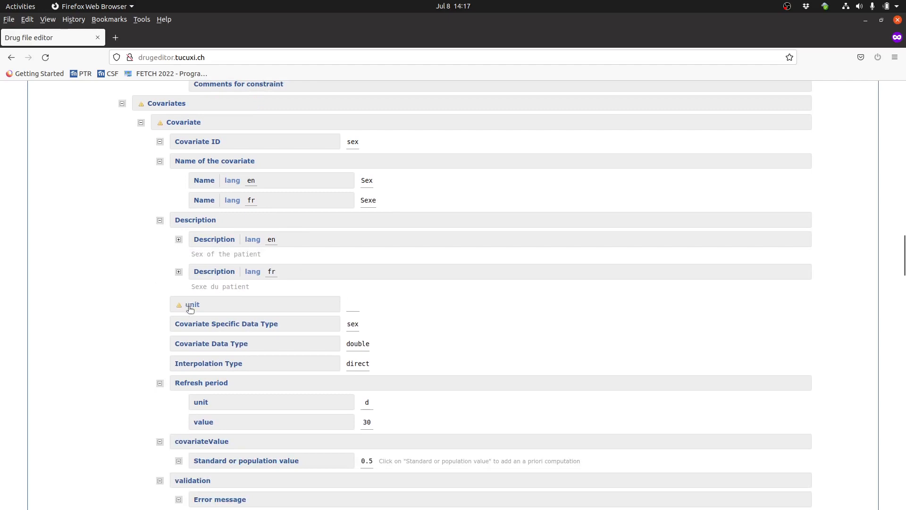
{"action": "left_click", "coordinate": [353, 306]}
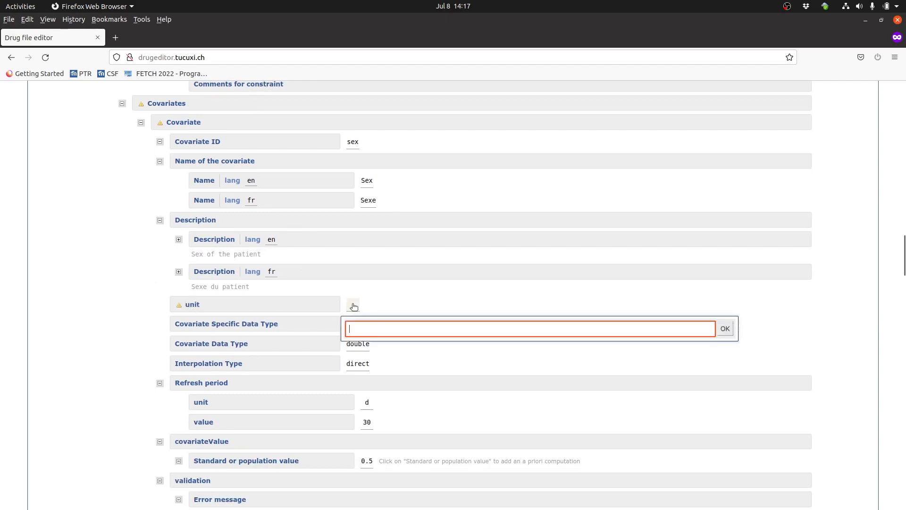
{"action": "type", "text": "-"}
{"action": "left_click", "coordinate": [725, 329]}
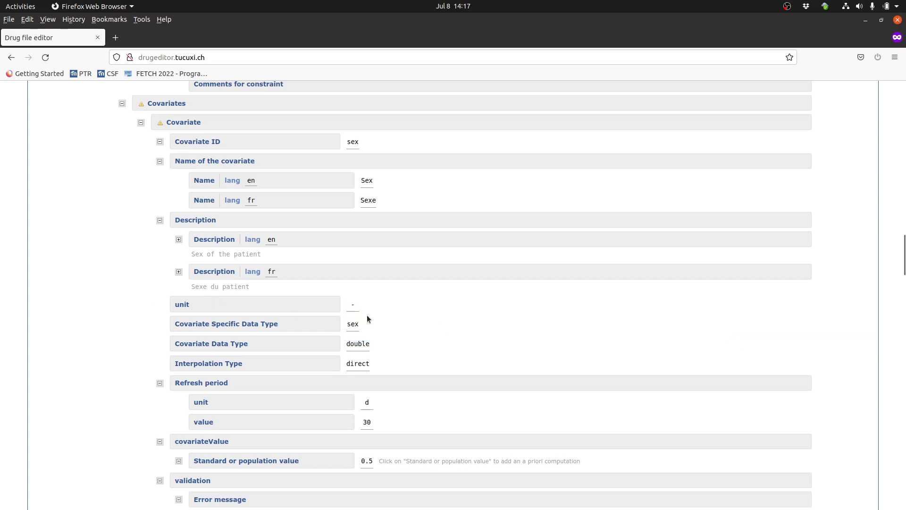
Review the sex covariate's data types, interpolation, refresh period, standard value, validation operation and comments.
{"action": "scroll", "coordinate": [385, 320], "scroll_direction": "down", "scroll_amount": 2}
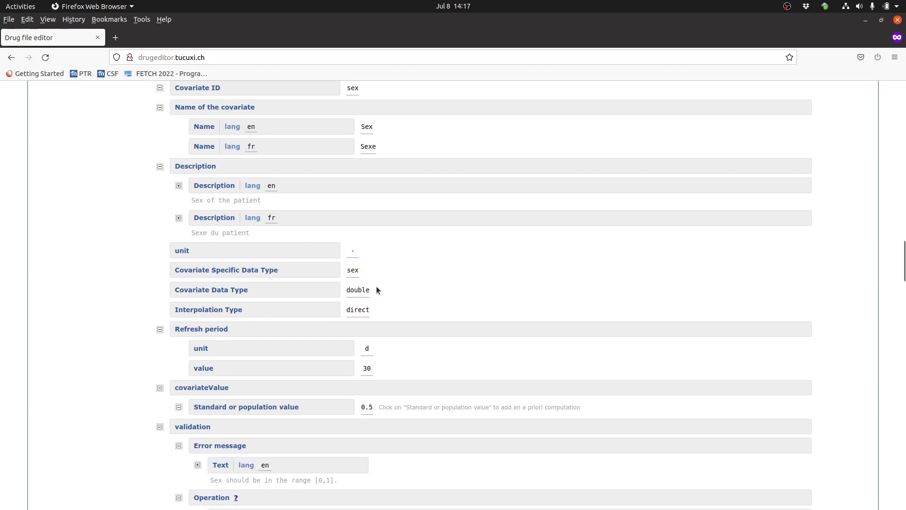
{"action": "scroll", "coordinate": [422, 238], "scroll_direction": "down", "scroll_amount": 4}
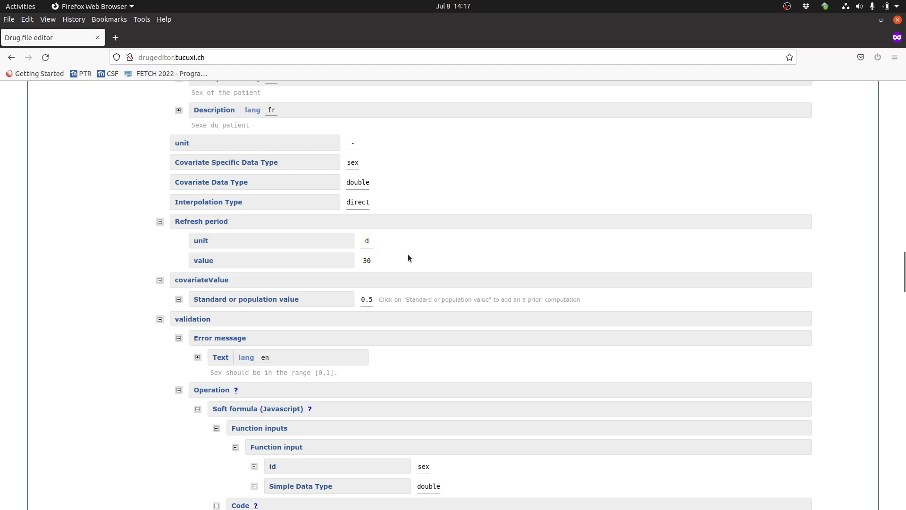
{"action": "scroll", "coordinate": [409, 254], "scroll_direction": "down", "scroll_amount": 2}
{"action": "scroll", "coordinate": [425, 189], "scroll_direction": "down", "scroll_amount": 4}
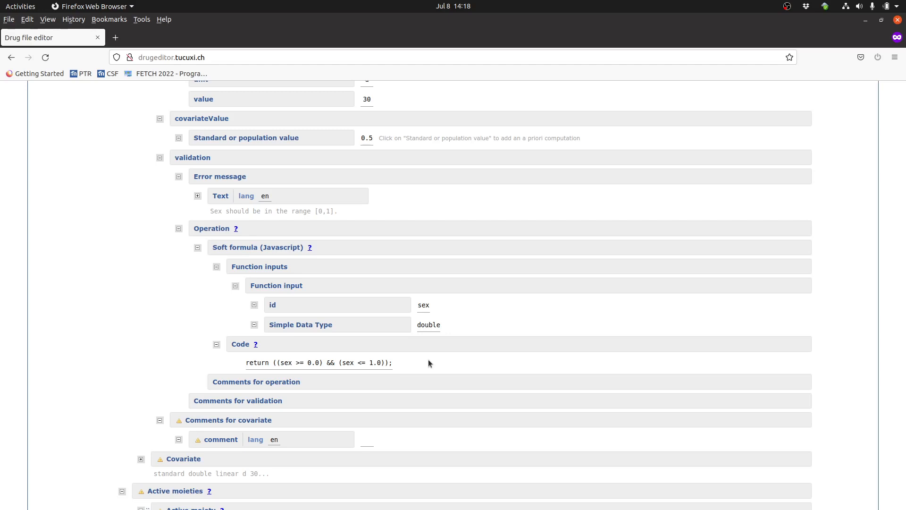
{"action": "scroll", "coordinate": [430, 364], "scroll_direction": "down", "scroll_amount": 1}
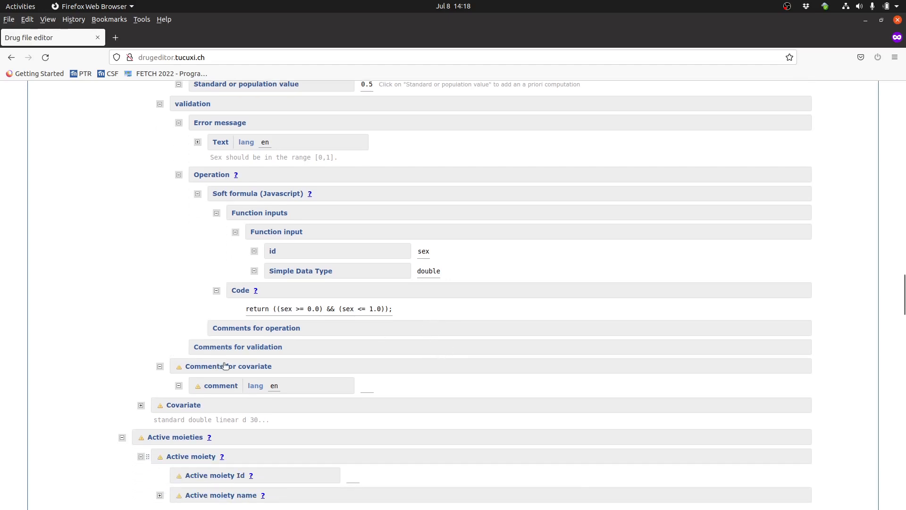
Check the active moiety's unit and analyte ID fields and append a target without MIC to its Targets.
{"action": "scroll", "coordinate": [402, 383], "scroll_direction": "down", "scroll_amount": 3}
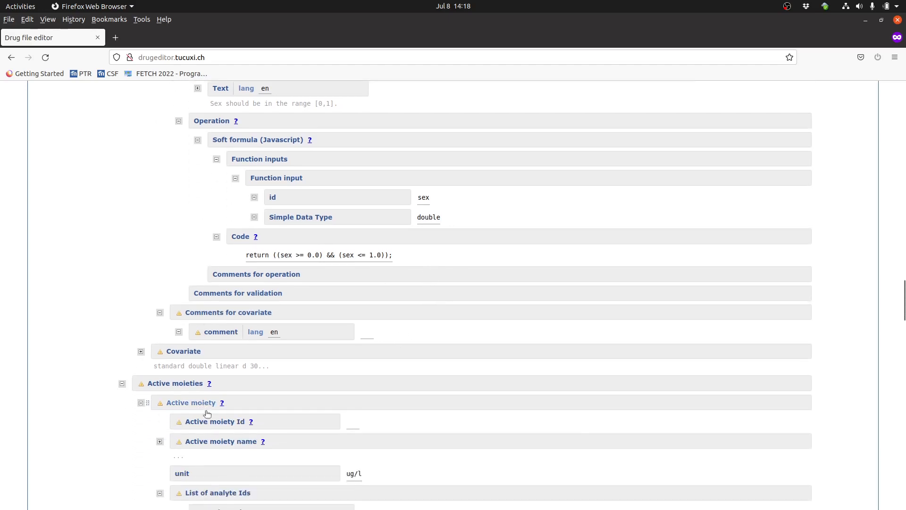
{"action": "scroll", "coordinate": [349, 361], "scroll_direction": "down", "scroll_amount": 3}
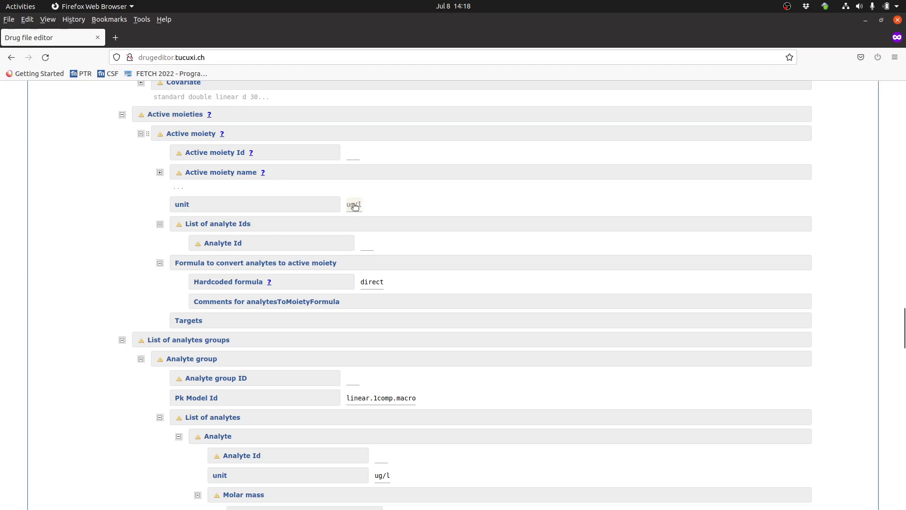
{"action": "left_click", "coordinate": [367, 246]}
{"action": "left_click", "coordinate": [197, 322]}
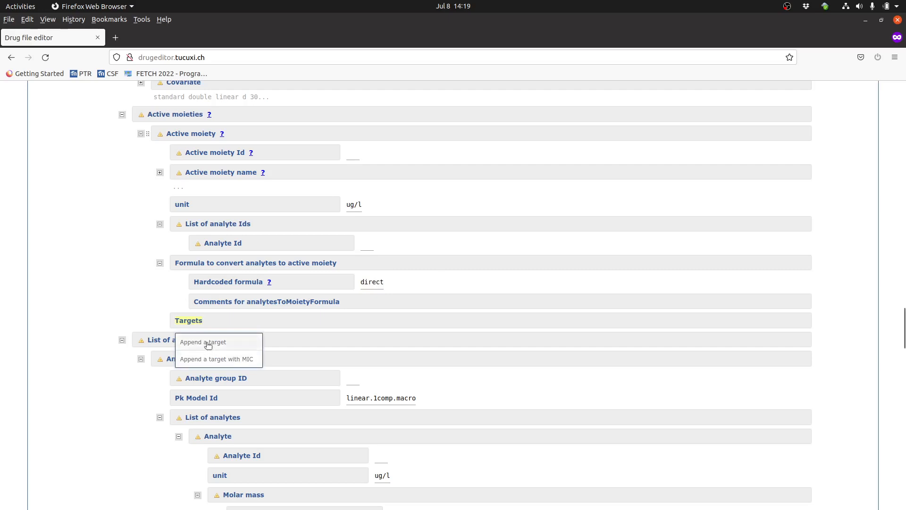
{"action": "left_click", "coordinate": [208, 343]}
Check the target types available for the new target without changing the selection.
{"action": "scroll", "coordinate": [466, 344], "scroll_direction": "down", "scroll_amount": 5}
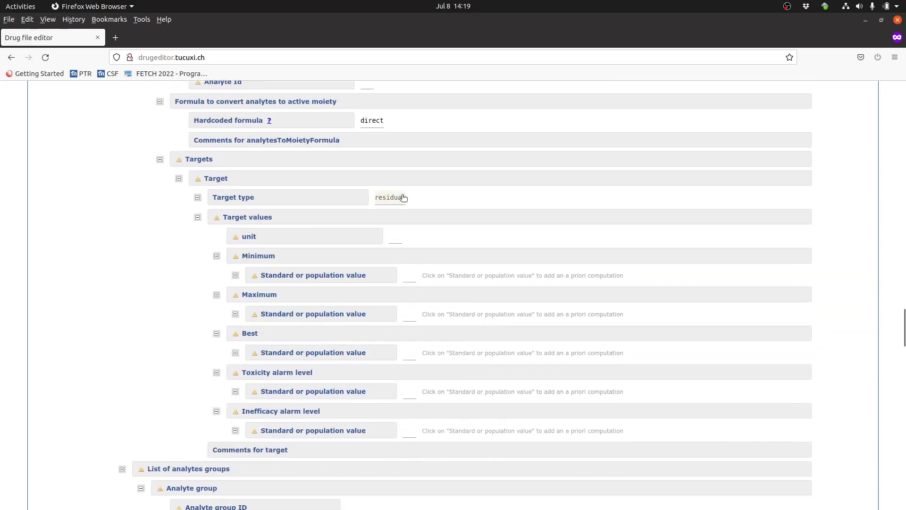
{"action": "left_click", "coordinate": [401, 198]}
{"action": "left_click_drag", "start_coordinate": [452, 224], "coordinate": [474, 214]}
{"action": "left_click", "coordinate": [491, 220]}
Set the unit of the target values to kg.
{"action": "left_click", "coordinate": [397, 234]}
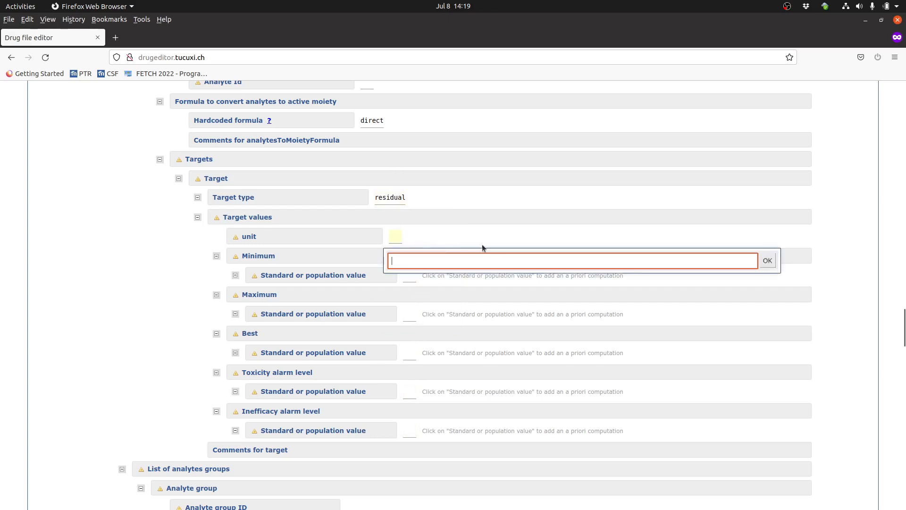
{"action": "type", "text": "kg"}
{"action": "left_click", "coordinate": [766, 261]}
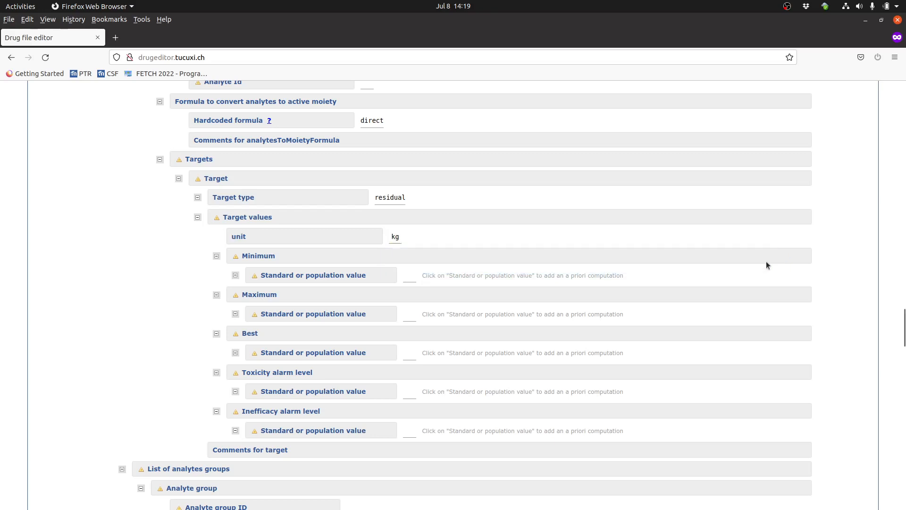
Change the unit of the target values to kgd.
{"action": "left_click", "coordinate": [396, 237]}
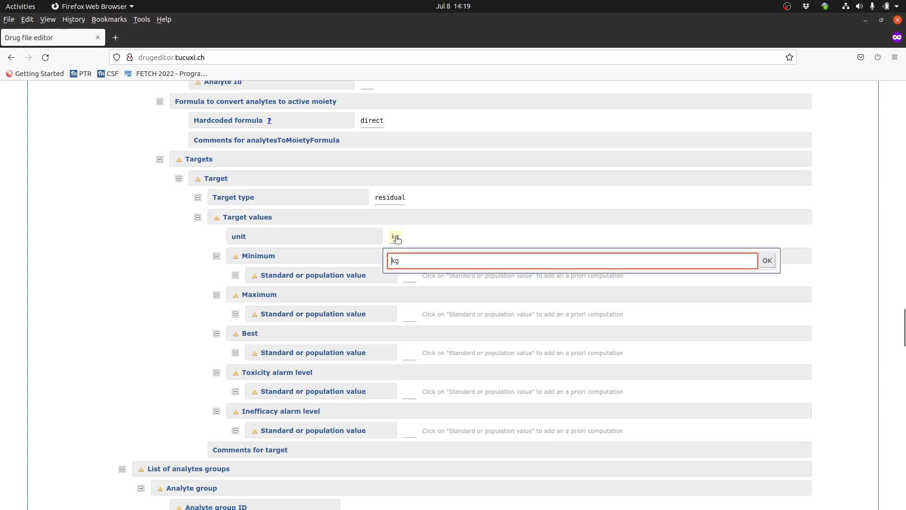
{"action": "double_click", "coordinate": [416, 258]}
{"action": "left_click", "coordinate": [441, 260]}
{"action": "type", "text": "d"}
{"action": "left_click", "coordinate": [766, 260]}
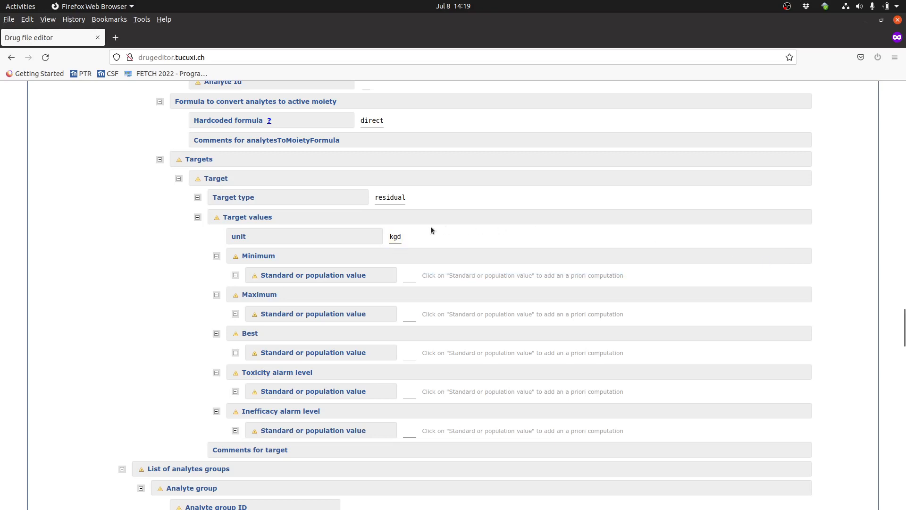
Replace the unit of the target values with mg/l.
{"action": "left_click", "coordinate": [398, 237]}
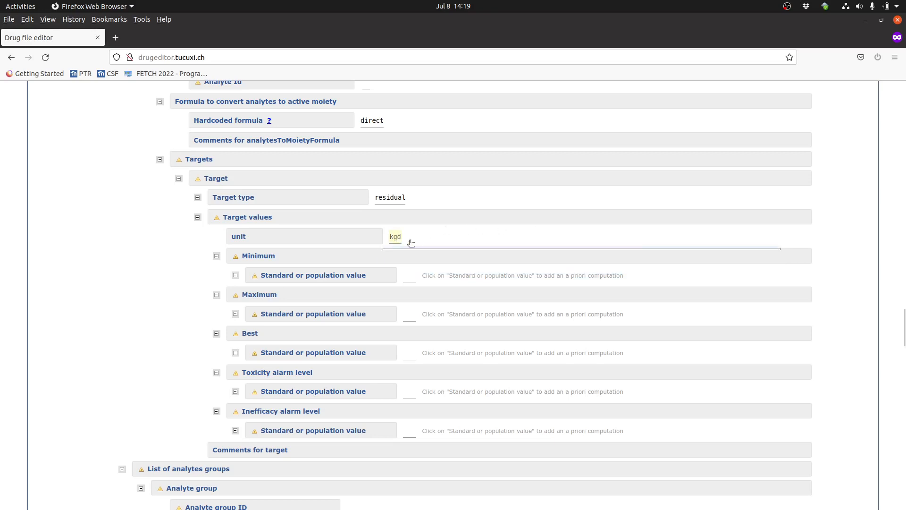
{"action": "key", "text": "ctrl+a"}
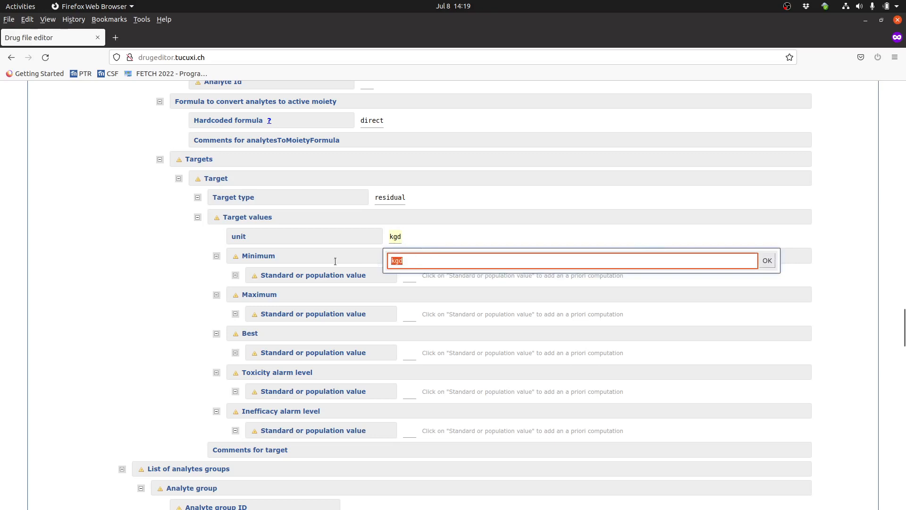
{"action": "type", "text": "mg/l"}
{"action": "left_click", "coordinate": [767, 260]}
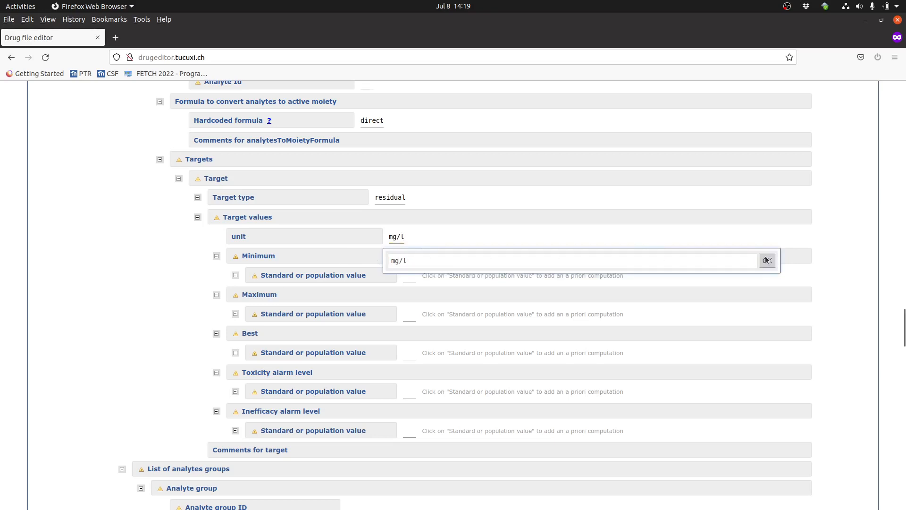
Examine the analyte group's ID field and the list of available Pk Model Id options, leaving both unedited.
{"action": "scroll", "coordinate": [534, 235], "scroll_direction": "down", "scroll_amount": 7}
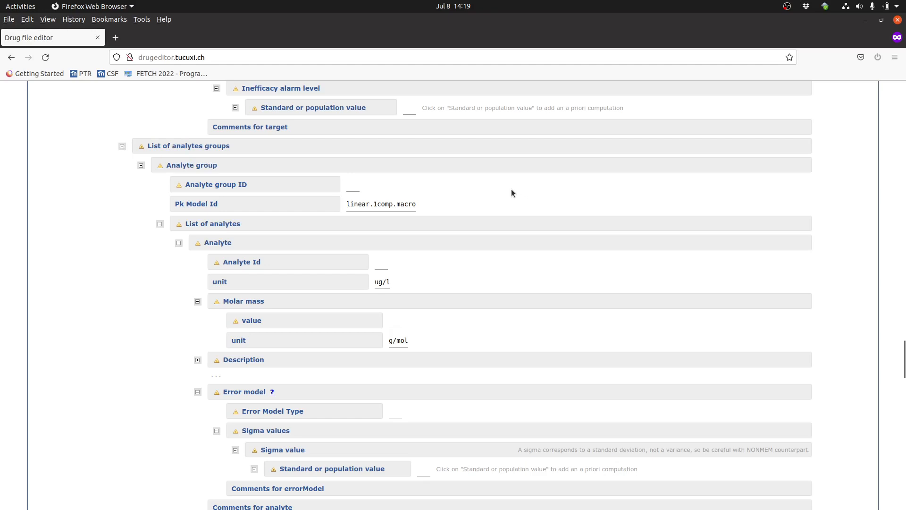
{"action": "left_click", "coordinate": [354, 187]}
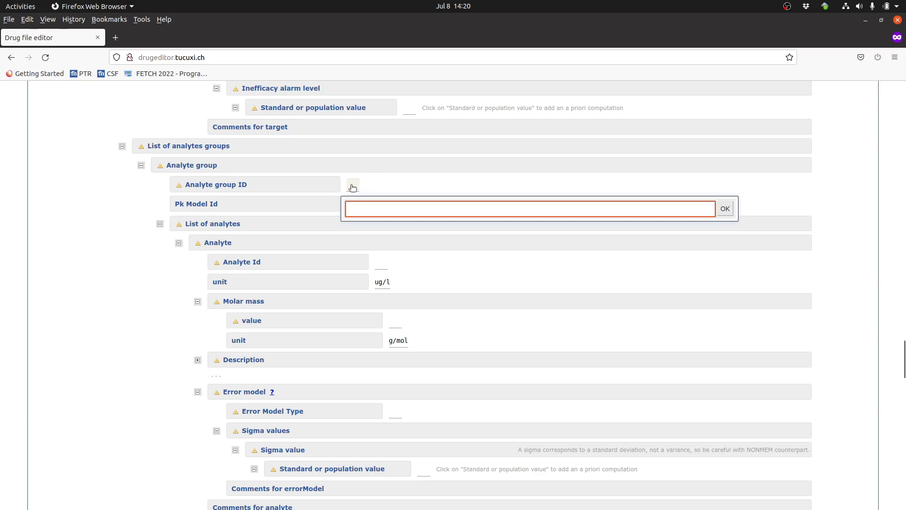
{"action": "left_click", "coordinate": [426, 183]}
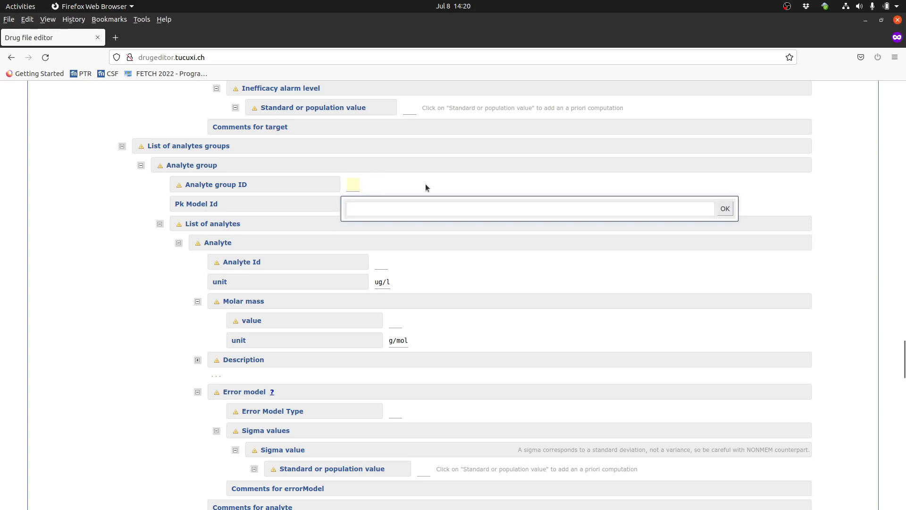
{"action": "left_click", "coordinate": [395, 204]}
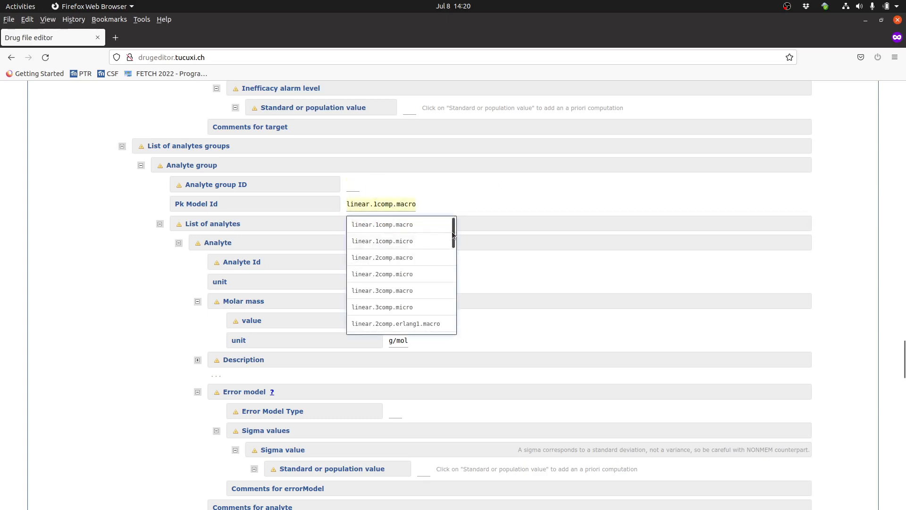
{"action": "left_click_drag", "start_coordinate": [454, 235], "coordinate": [456, 211]}
{"action": "left_click", "coordinate": [489, 194]}
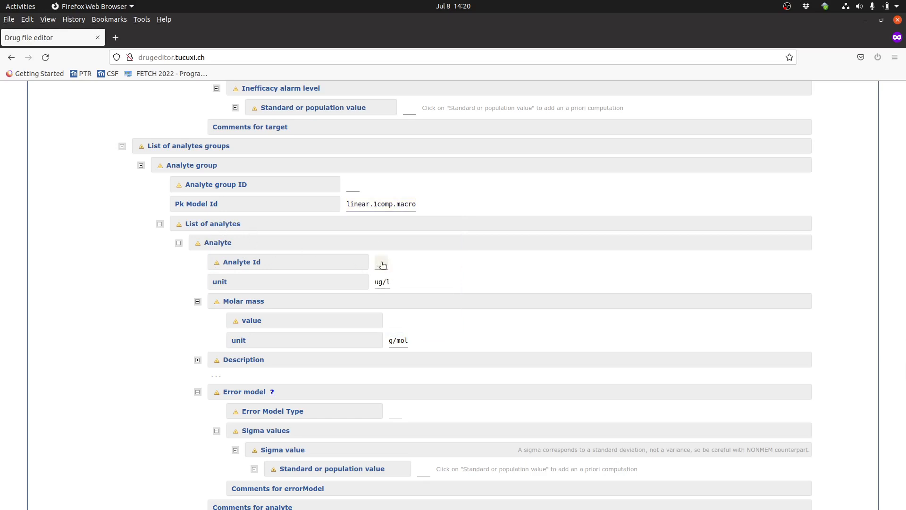
Examine the analyte's available error model types and the sigma value's standard value field, leaving both unedited.
{"action": "scroll", "coordinate": [458, 262], "scroll_direction": "down", "scroll_amount": 3}
{"action": "scroll", "coordinate": [457, 261], "scroll_direction": "down", "scroll_amount": 1}
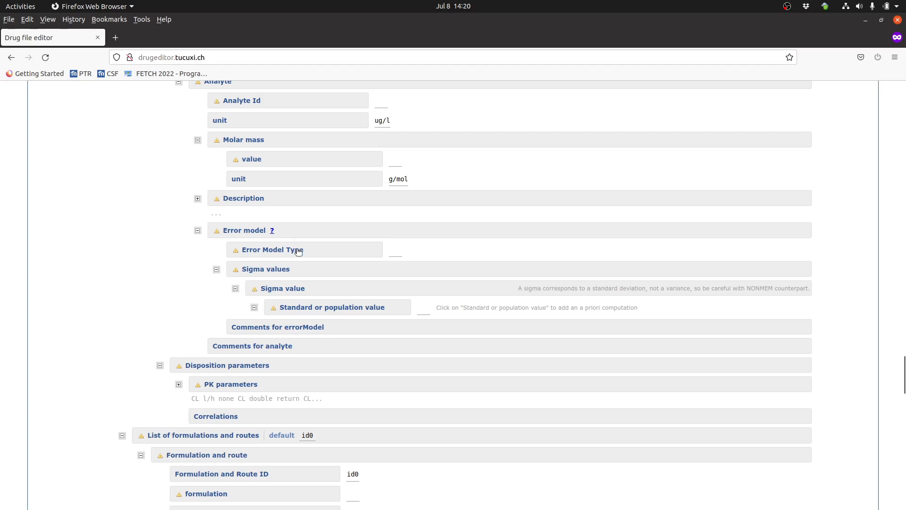
{"action": "left_click", "coordinate": [396, 251]}
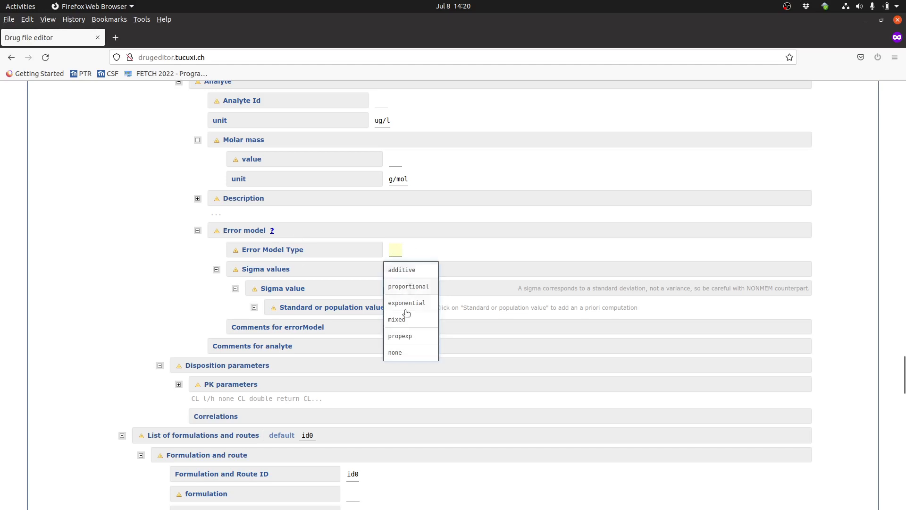
{"action": "left_click", "coordinate": [486, 252]}
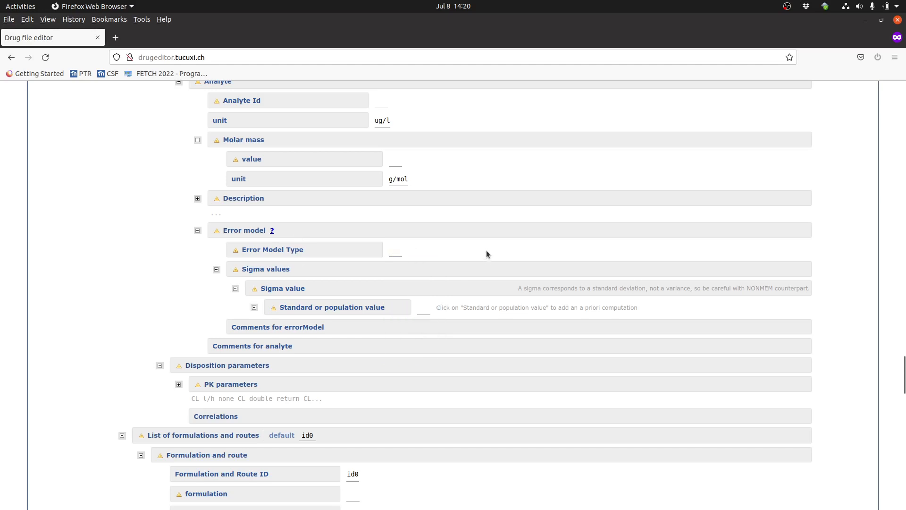
{"action": "left_click", "coordinate": [424, 307]}
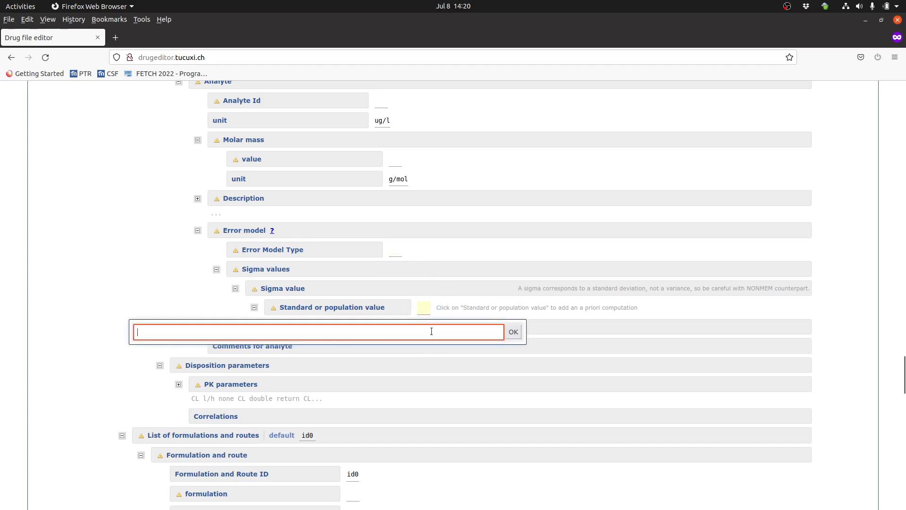
{"action": "left_click", "coordinate": [432, 331]}
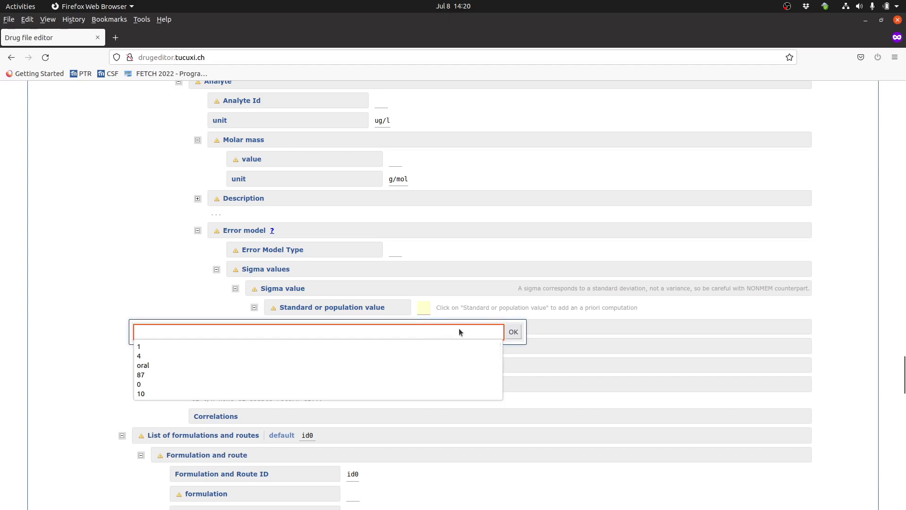
{"action": "left_click", "coordinate": [661, 304]}
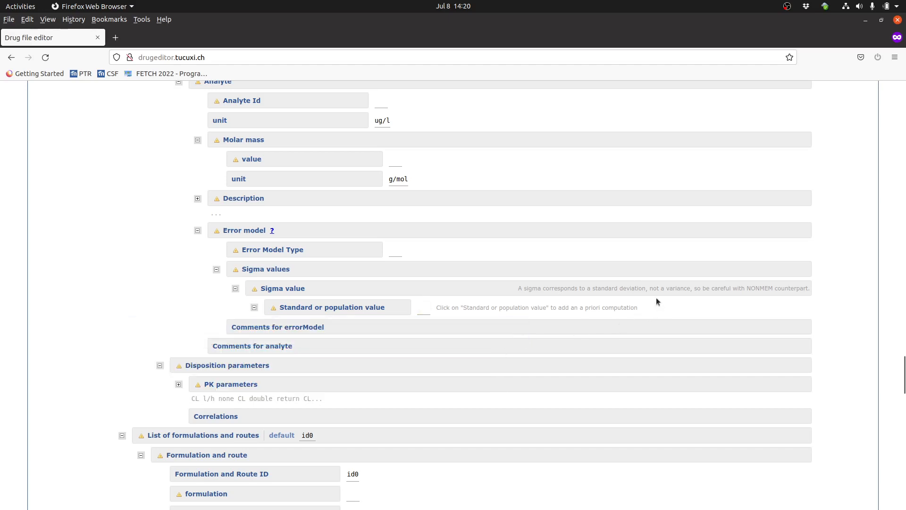
Expand the disposition PK parameters and set the CL parameter's between subject variability type to lognormal.
{"action": "scroll", "coordinate": [401, 234], "scroll_direction": "down", "scroll_amount": 3}
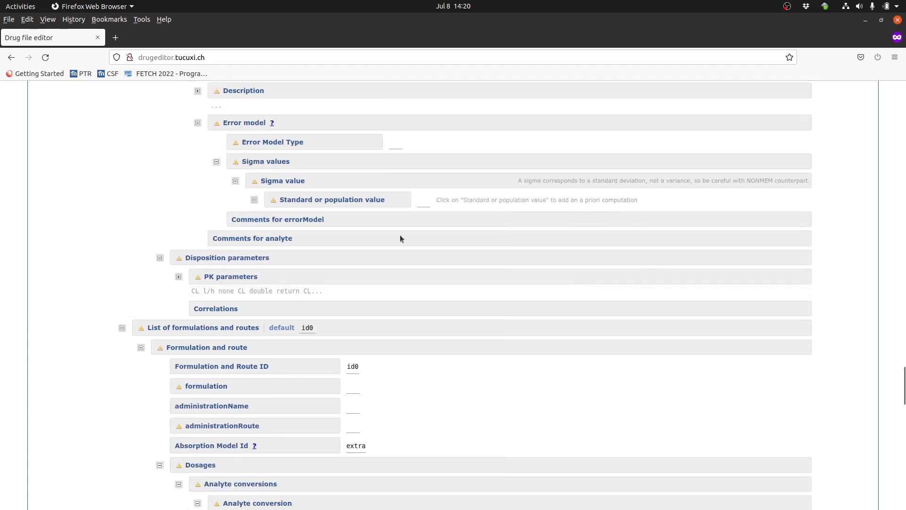
{"action": "left_click", "coordinate": [178, 278]}
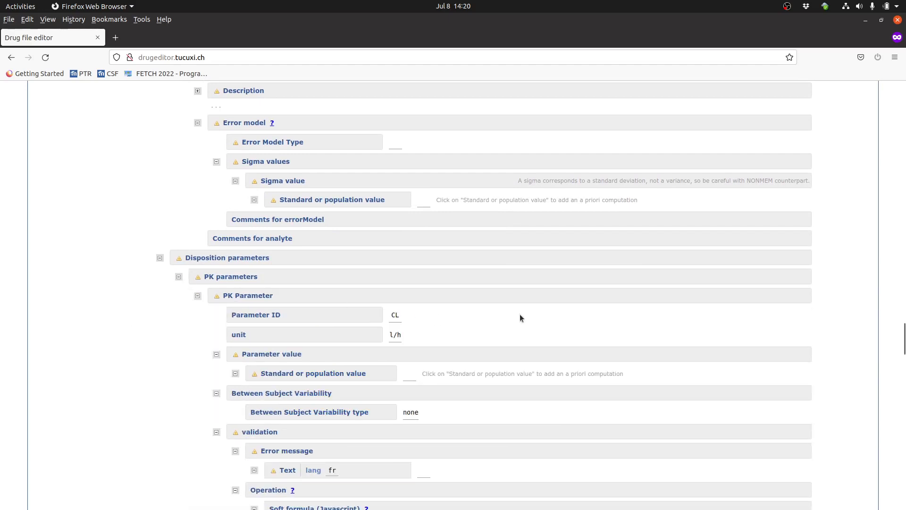
{"action": "scroll", "coordinate": [520, 314], "scroll_direction": "down", "scroll_amount": 3}
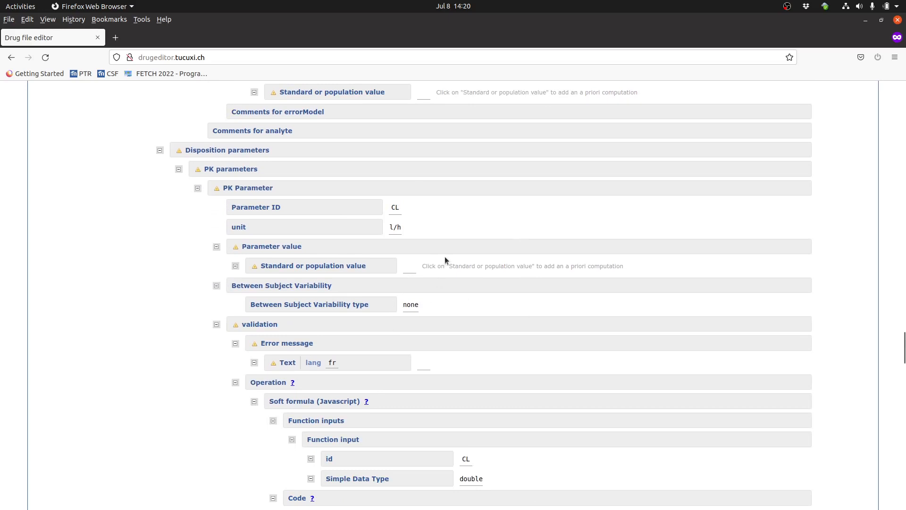
{"action": "scroll", "coordinate": [444, 257], "scroll_direction": "down", "scroll_amount": 1}
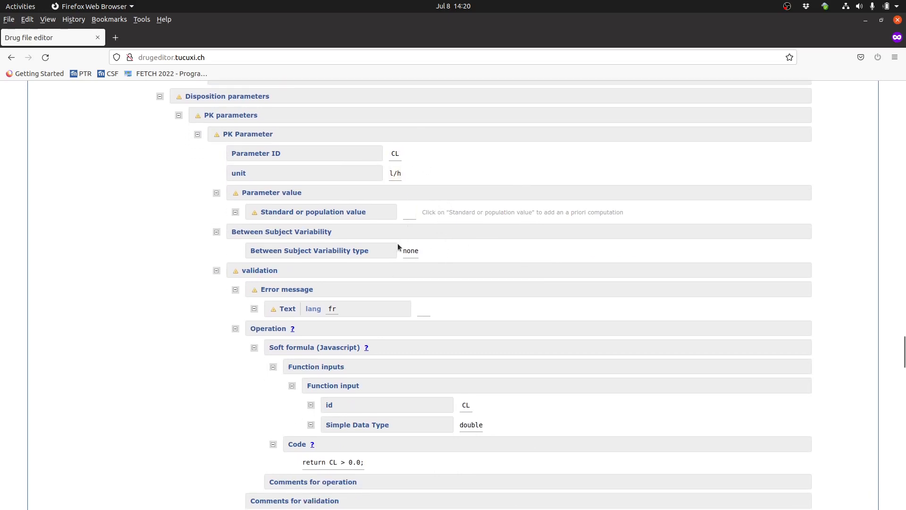
{"action": "left_click", "coordinate": [410, 252]}
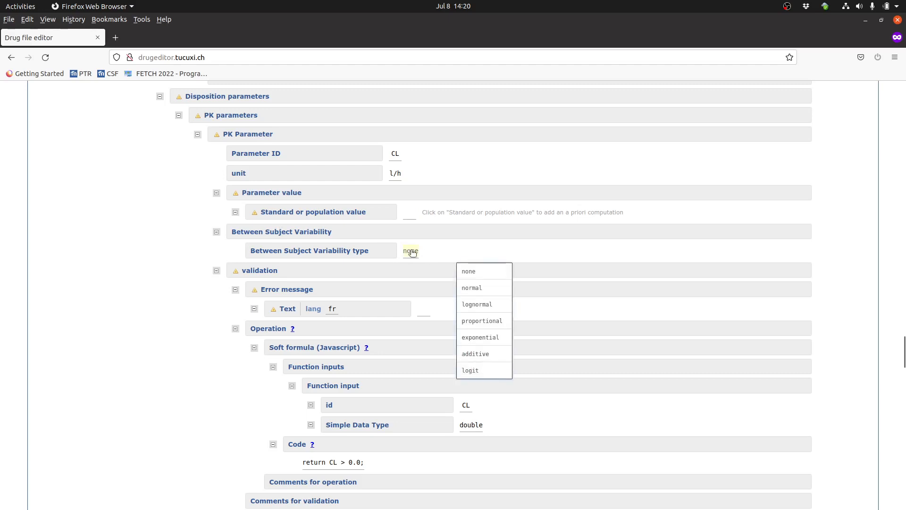
{"action": "left_click", "coordinate": [485, 304]}
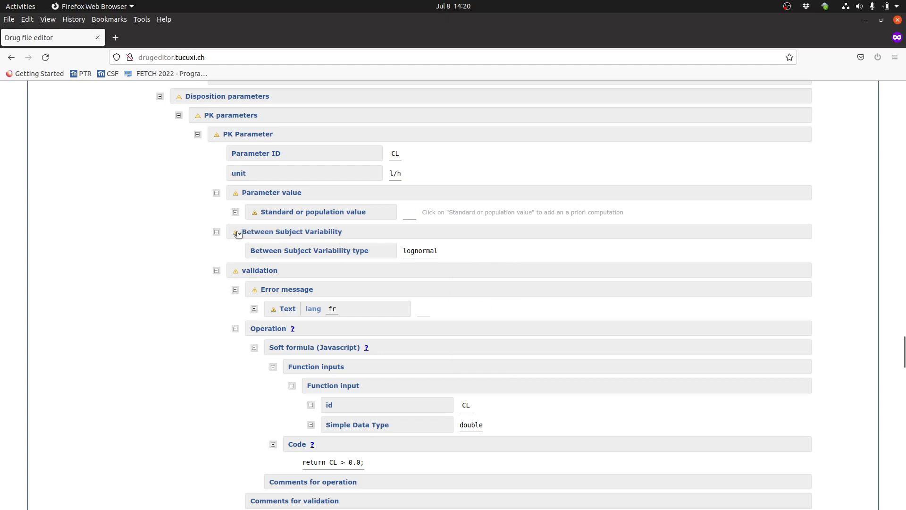
Append standard deviations to CL's between subject variability and set the standard deviation to 0.1.
{"action": "mouse_move", "coordinate": [236, 234]}
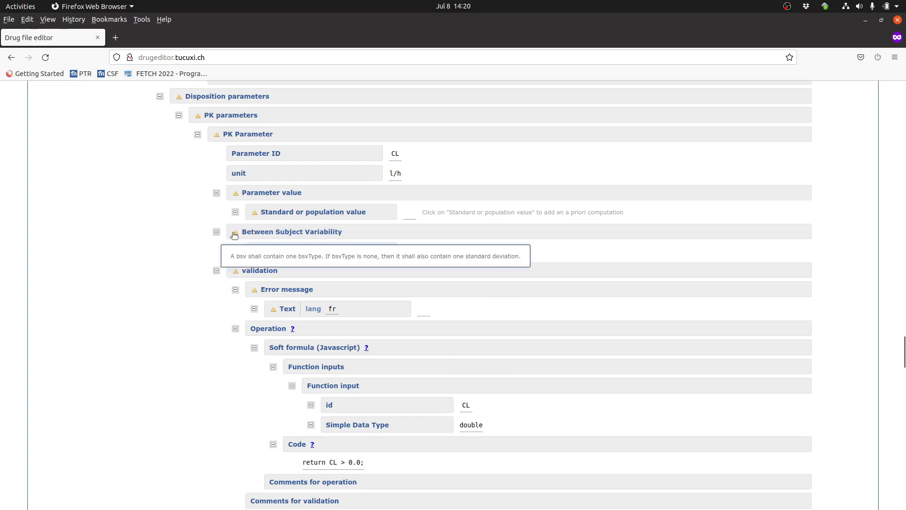
{"action": "left_click", "coordinate": [262, 234]}
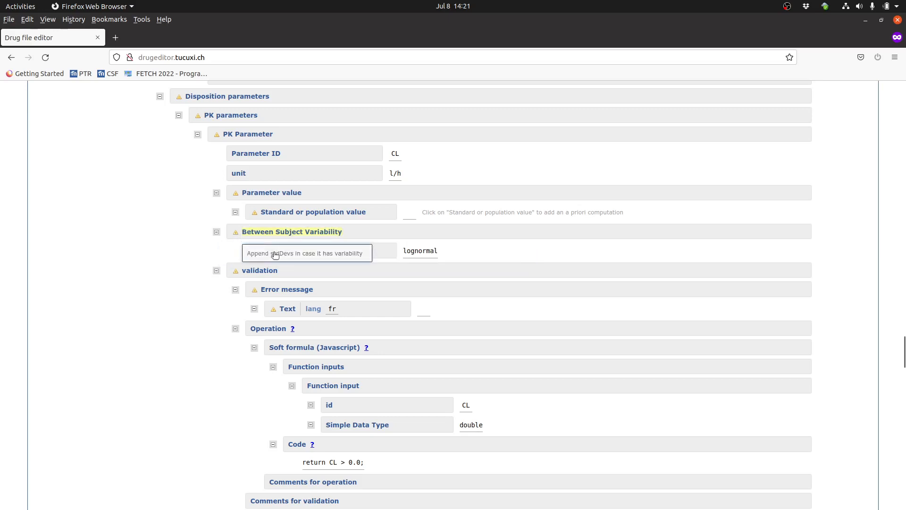
{"action": "left_click", "coordinate": [276, 254]}
{"action": "left_click", "coordinate": [424, 291]}
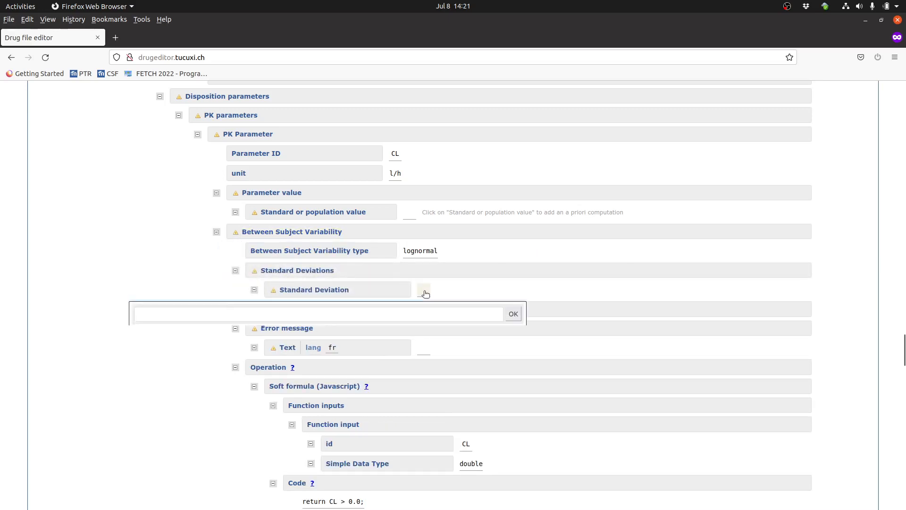
{"action": "type", "text": "0.1"}
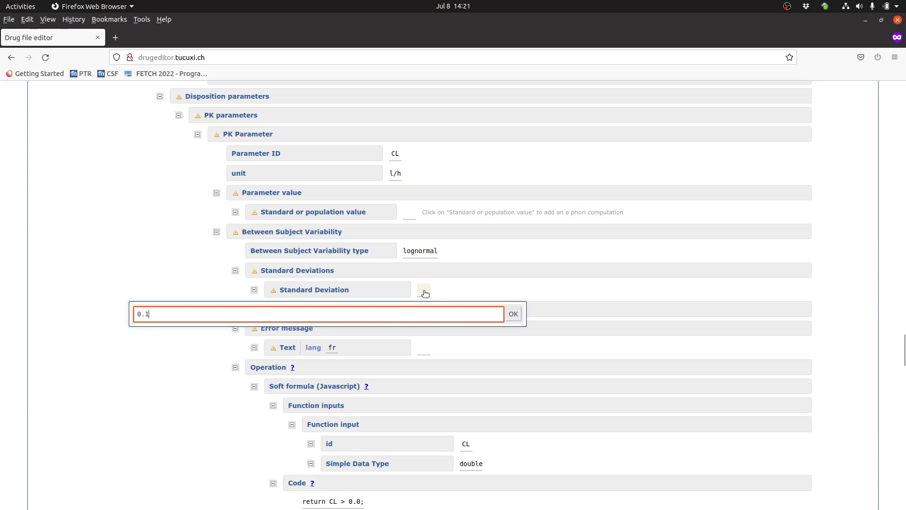
{"action": "left_click", "coordinate": [513, 314]}
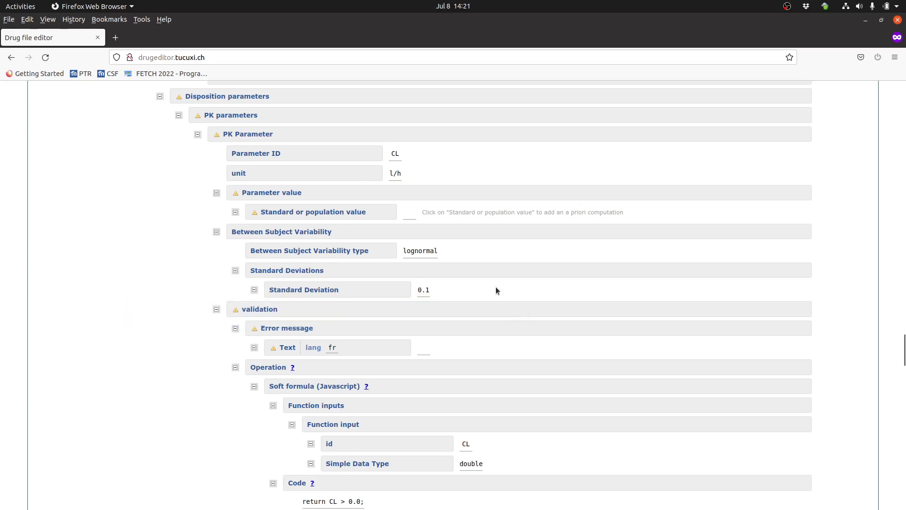
Set the standard or population value of the CL parameter to 10.
{"action": "scroll", "coordinate": [445, 295], "scroll_direction": "down", "scroll_amount": 2}
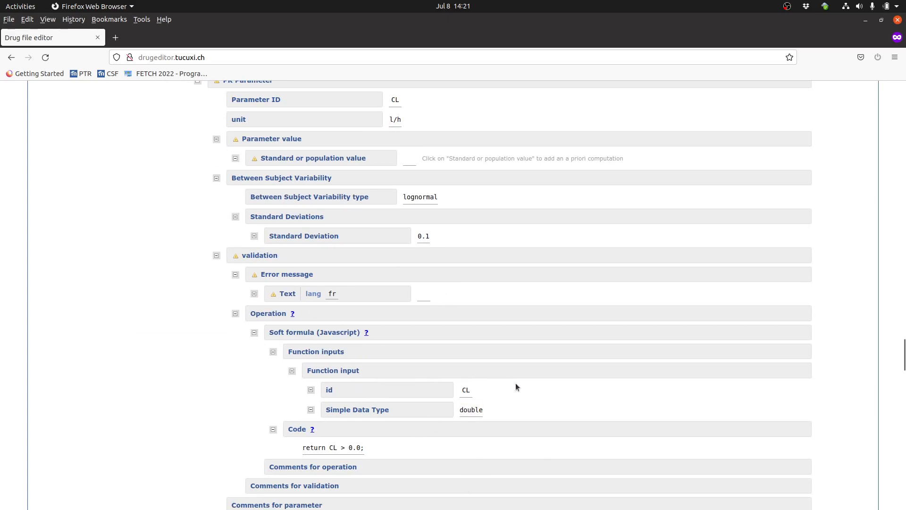
{"action": "scroll", "coordinate": [514, 381], "scroll_direction": "up", "scroll_amount": 4}
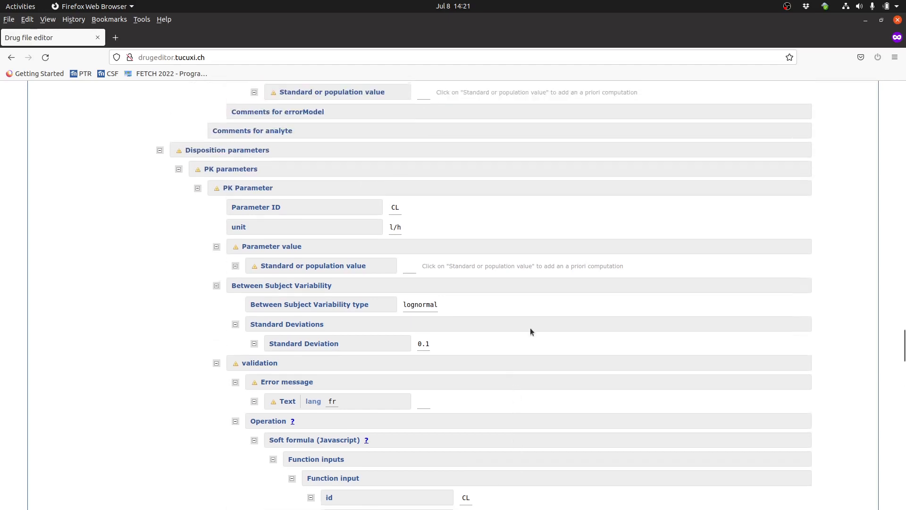
{"action": "left_click", "coordinate": [410, 268]}
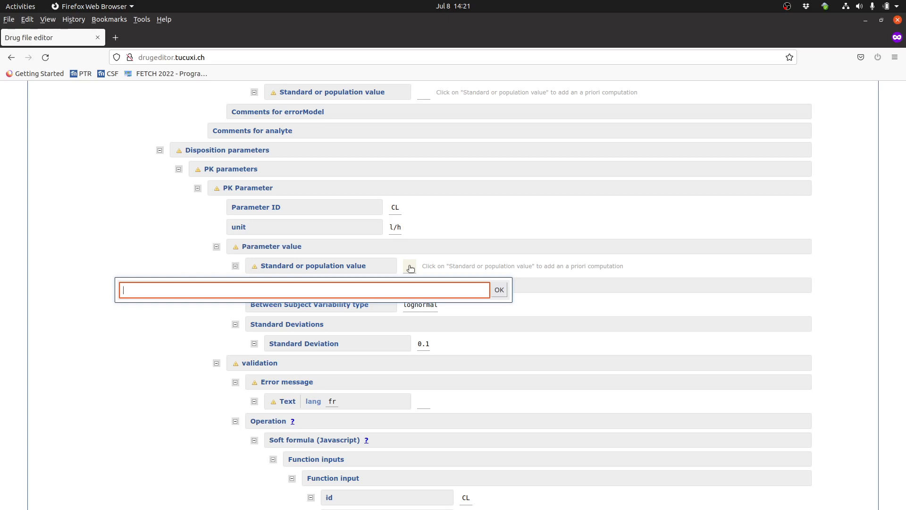
{"action": "type", "text": "10"}
{"action": "key", "text": "Return"}
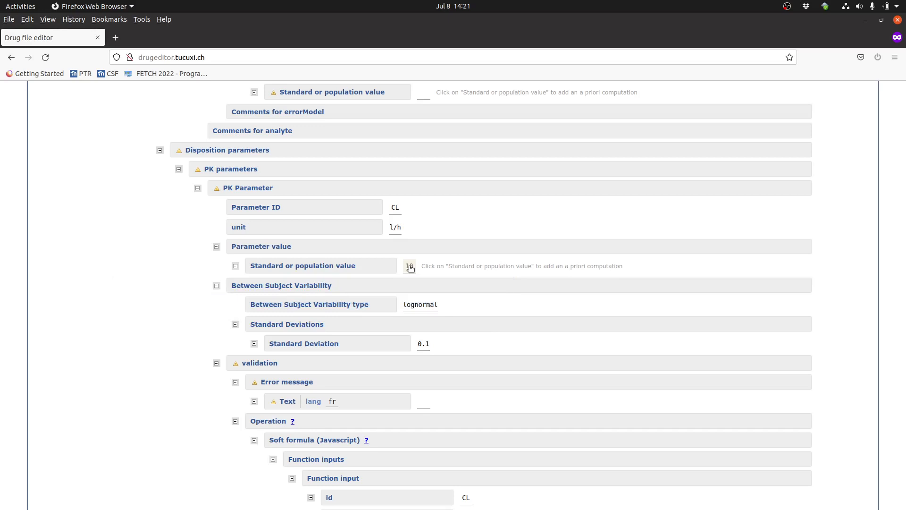
Add an a priori computation based on a soft formula to CL's population value, with sex as the function input id.
{"action": "left_click", "coordinate": [310, 267]}
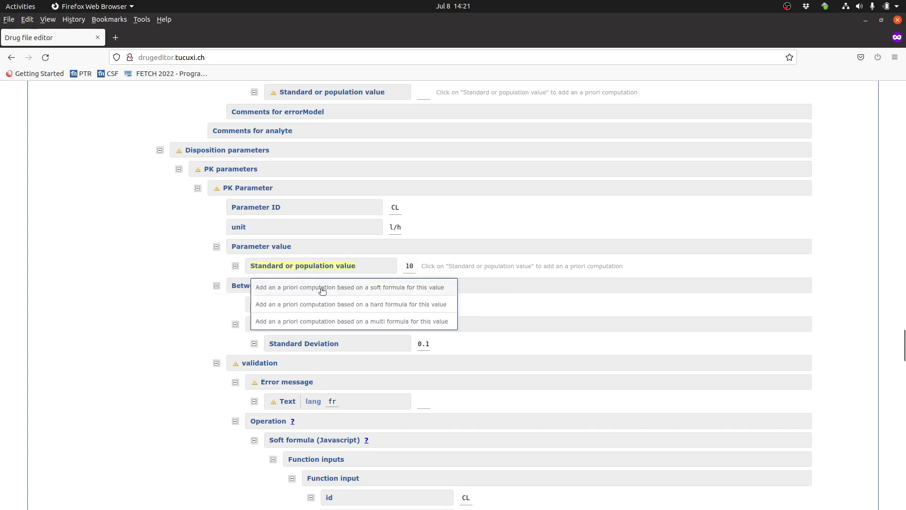
{"action": "left_click", "coordinate": [323, 289]}
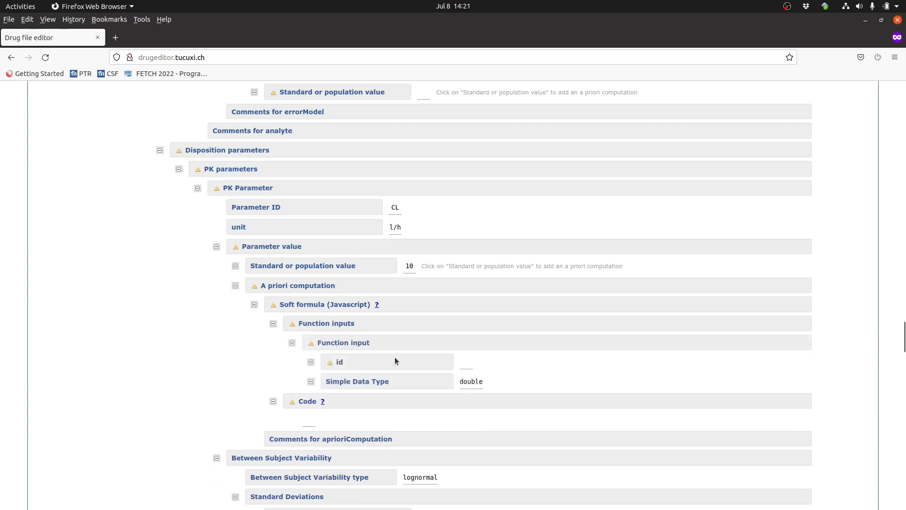
{"action": "left_click", "coordinate": [462, 362]}
{"action": "type", "text": "sex"}
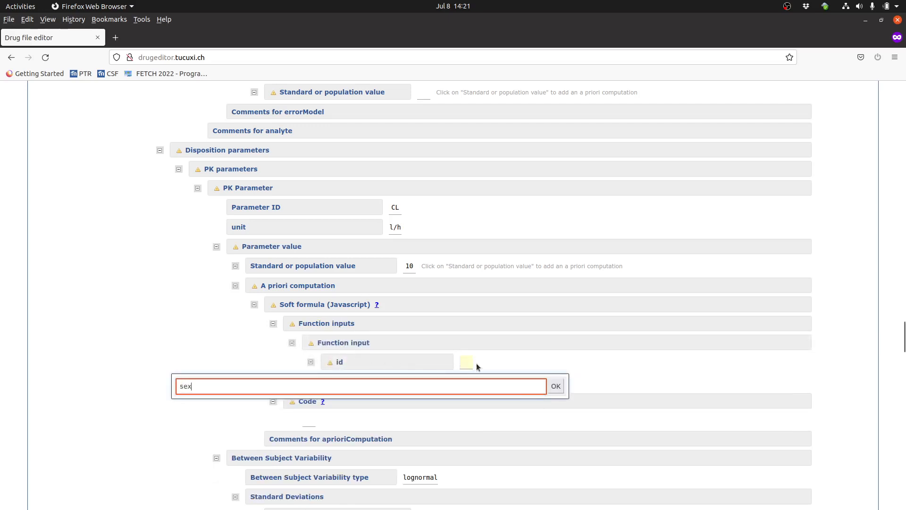
{"action": "left_click", "coordinate": [555, 386]}
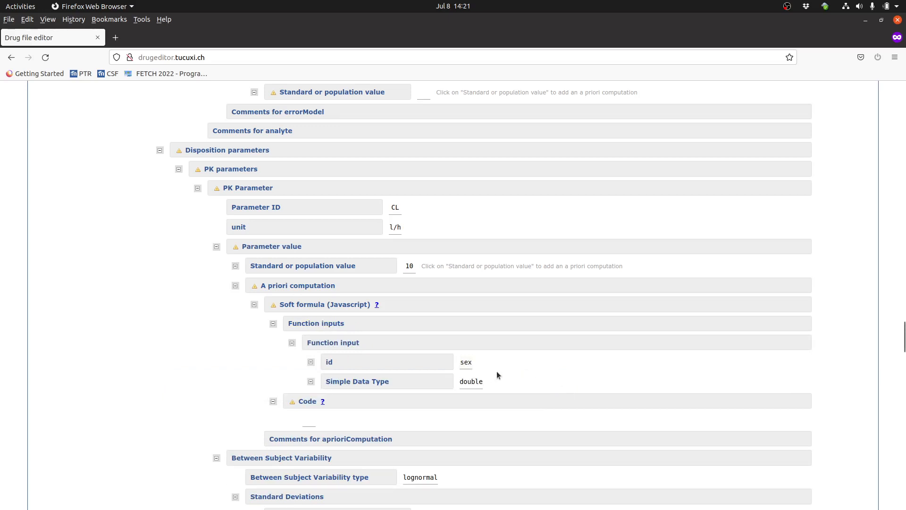
Enter the a priori formula code: if (sex > 0.5) { tcl = 15; } else { tcl = 8; } return tcl;.
{"action": "left_click", "coordinate": [308, 421]}
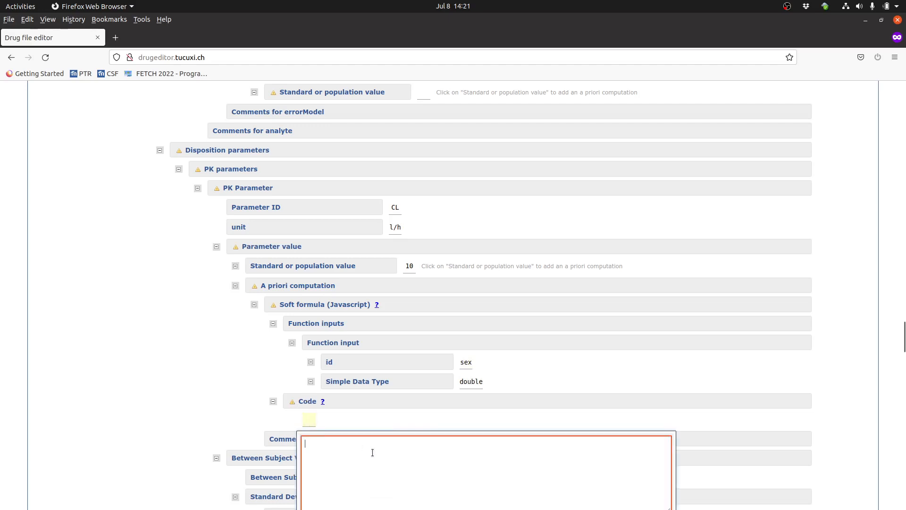
{"action": "type", "text": "if (sex > 0.5) {"}
{"action": "key", "text": "Return"}
{"action": "type", "text": "tp"}
{"action": "key", "text": "BackSpace"}
{"action": "type", "text": "cl = 15; } else { tcl = 8; } return "}
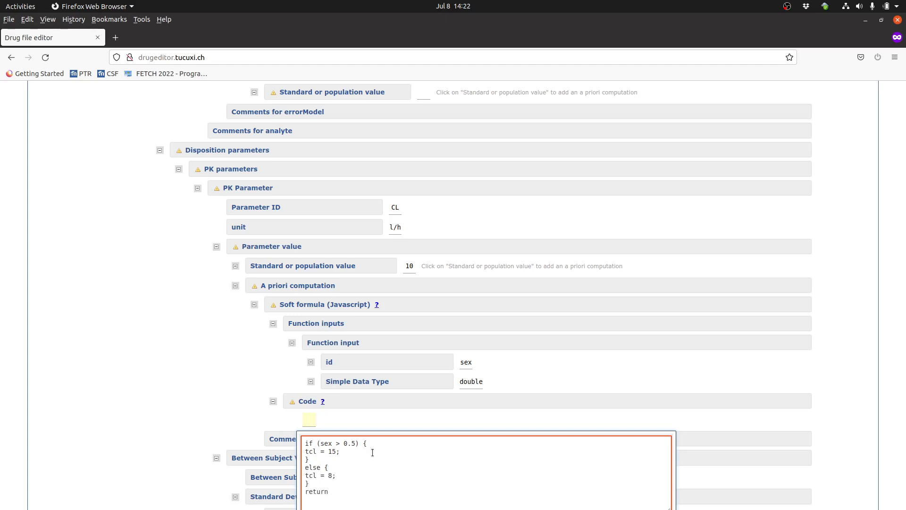
{"action": "type", "text": "tcl;"}
{"action": "scroll", "coordinate": [504, 395], "scroll_direction": "down", "scroll_amount": 3}
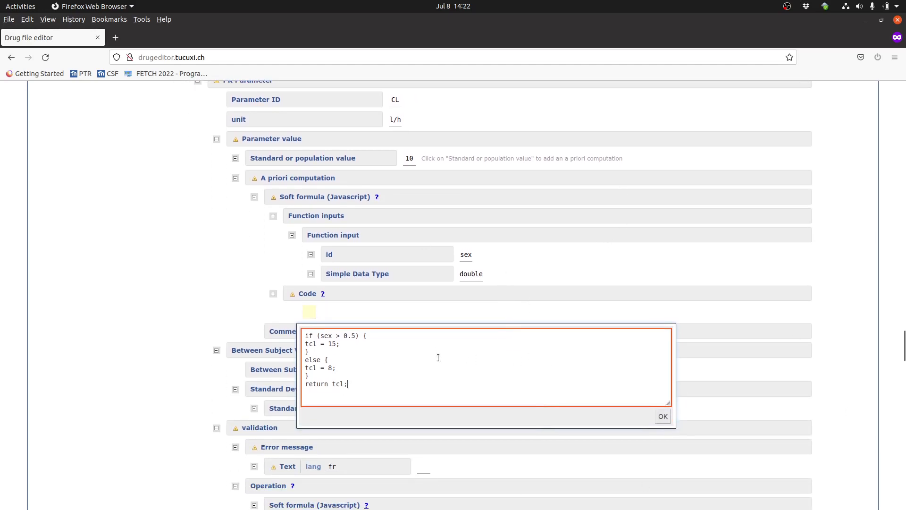
{"action": "left_click", "coordinate": [663, 414]}
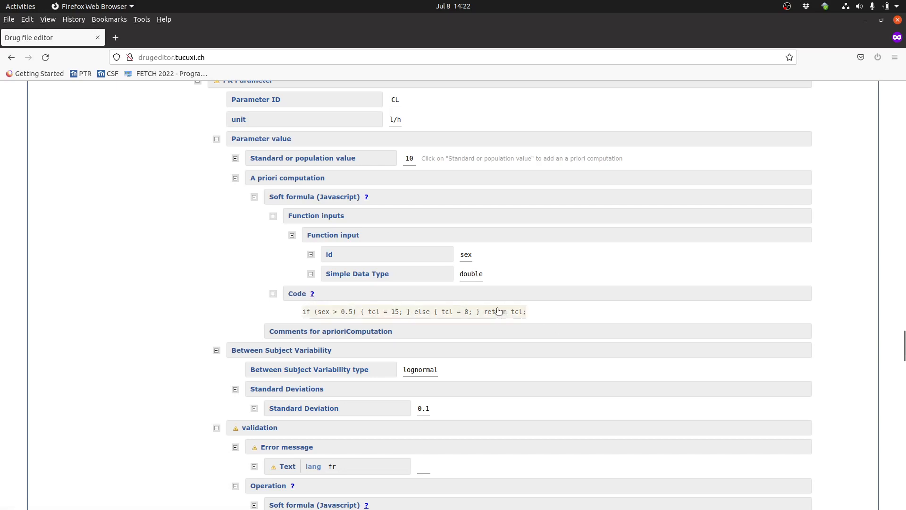
In the id0 formulation and route, set the formulation to parenteralSolution and the administration route to oral.
{"action": "scroll", "coordinate": [514, 324], "scroll_direction": "down", "scroll_amount": 10}
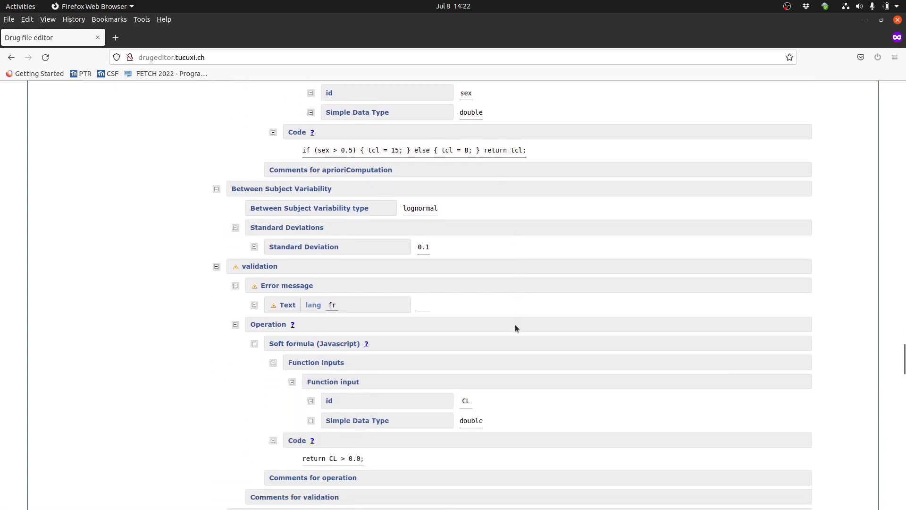
{"action": "scroll", "coordinate": [514, 329], "scroll_direction": "down", "scroll_amount": 4}
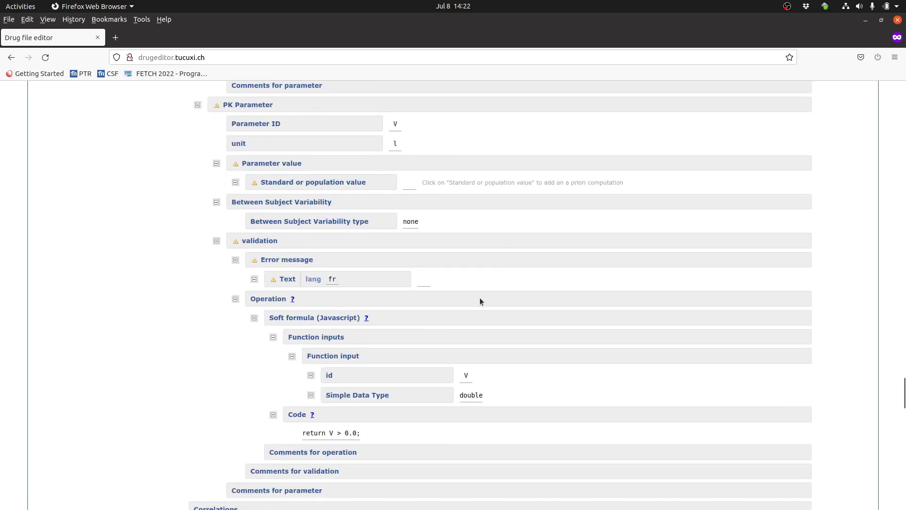
{"action": "scroll", "coordinate": [445, 208], "scroll_direction": "down", "scroll_amount": 12}
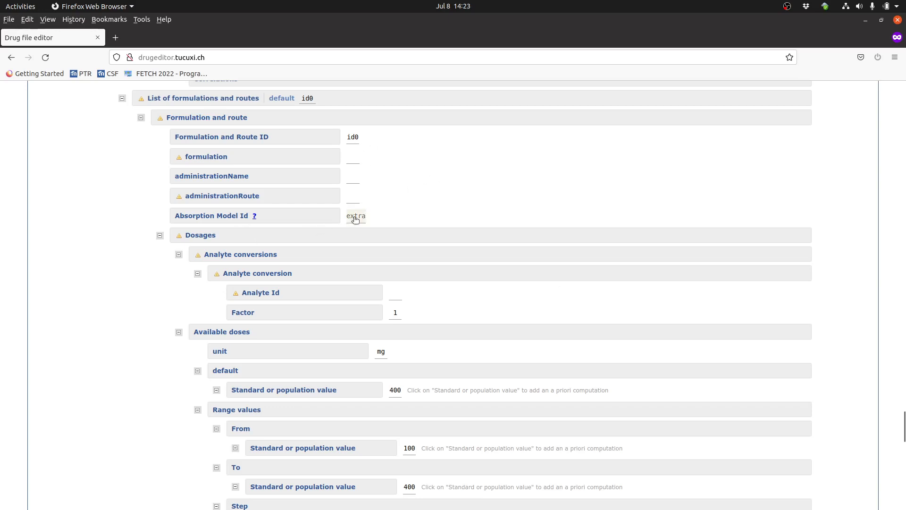
{"action": "left_click", "coordinate": [354, 161]}
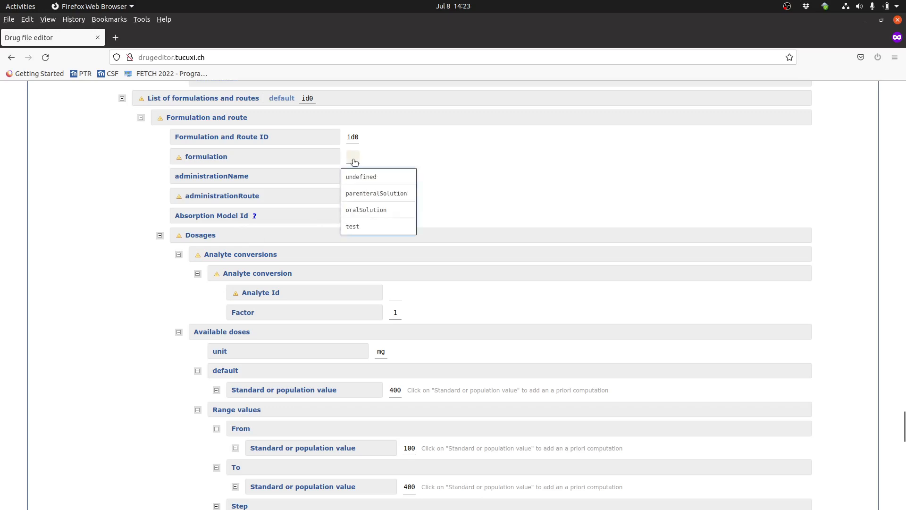
{"action": "left_click", "coordinate": [382, 193]}
{"action": "left_click", "coordinate": [352, 198]}
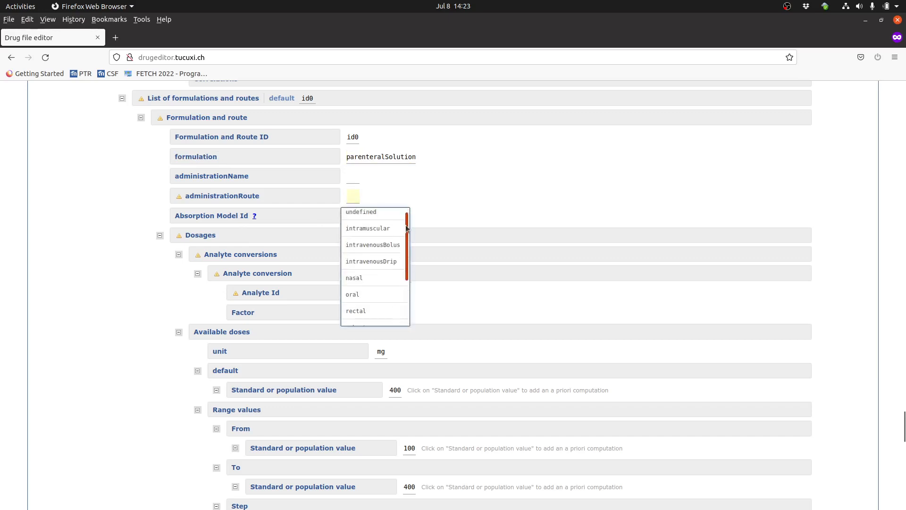
{"action": "scroll", "coordinate": [361, 278], "scroll_direction": "down", "scroll_amount": 1}
{"action": "left_click", "coordinate": [362, 288]}
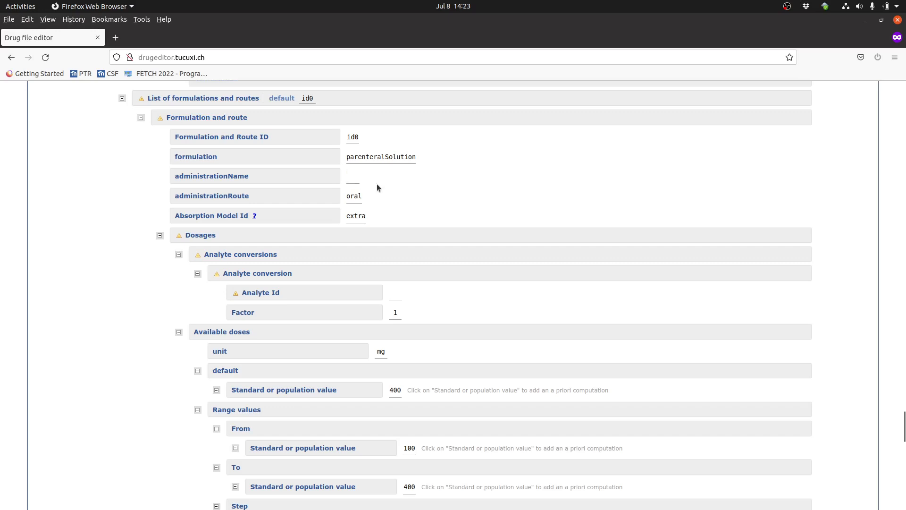
Examine the id0 formulation's dosages: analyte conversion, available doses with their range and fixed values, and available intervals.
{"action": "scroll", "coordinate": [427, 191], "scroll_direction": "down", "scroll_amount": 2}
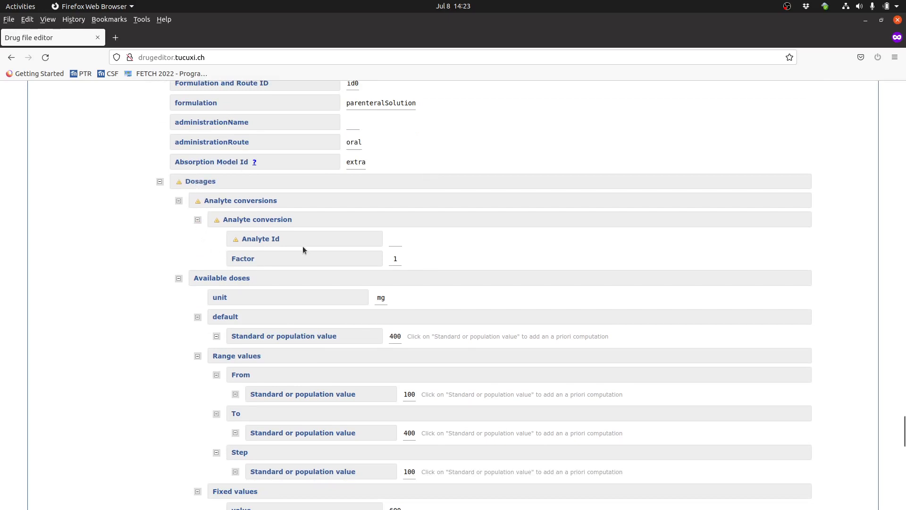
{"action": "left_click", "coordinate": [396, 241]}
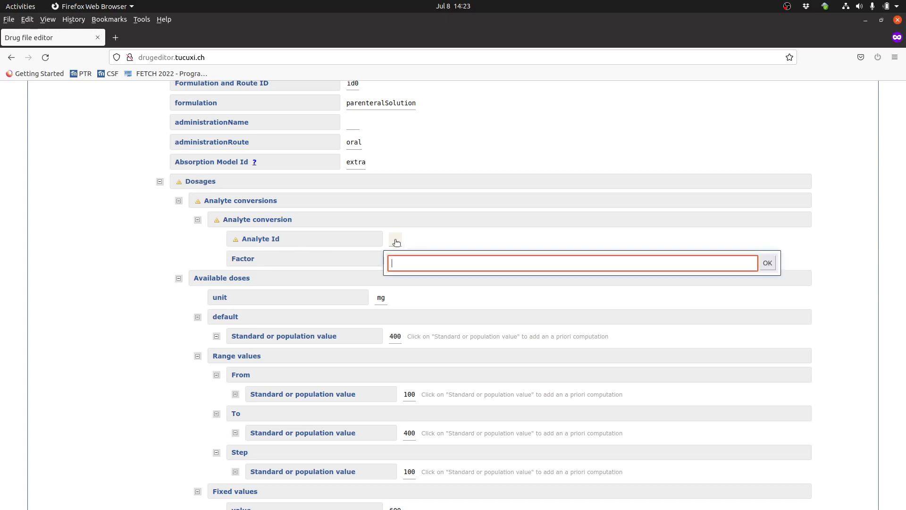
{"action": "left_click", "coordinate": [413, 242]}
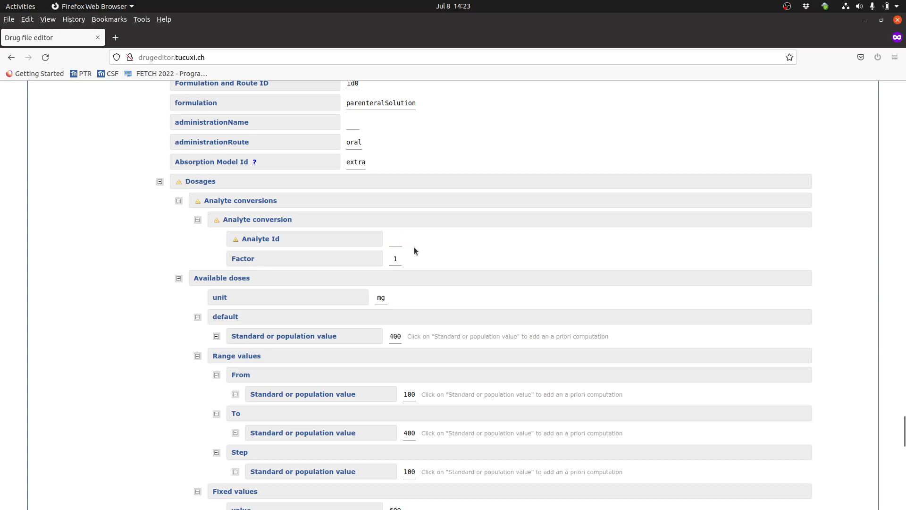
{"action": "scroll", "coordinate": [416, 249], "scroll_direction": "down", "scroll_amount": 3}
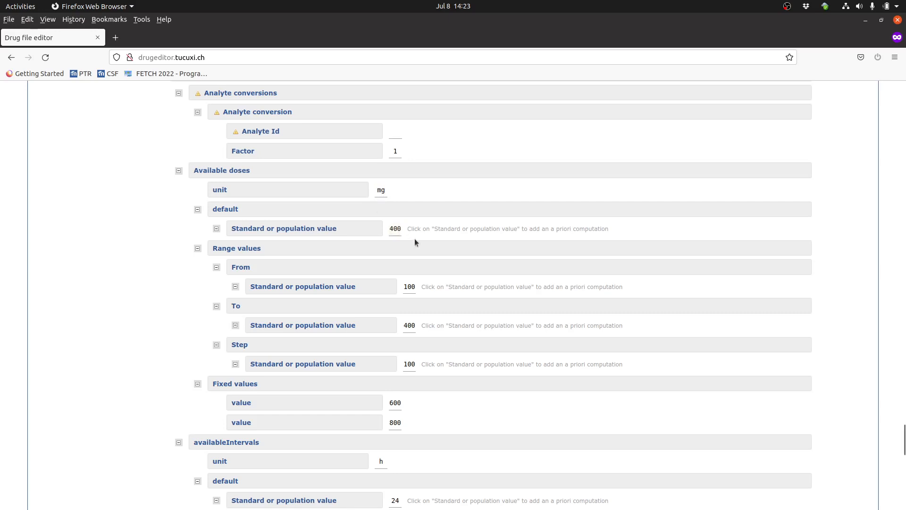
{"action": "scroll", "coordinate": [414, 238], "scroll_direction": "down", "scroll_amount": 2}
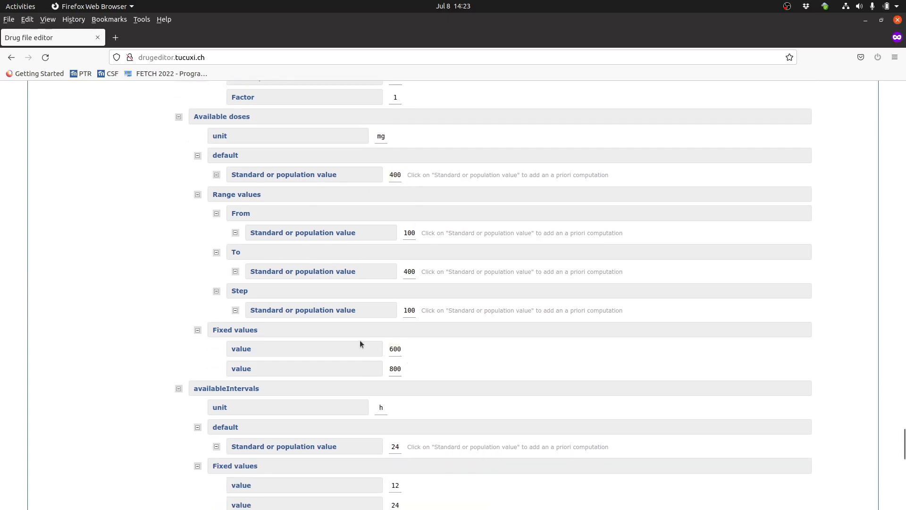
{"action": "left_click", "coordinate": [245, 331]}
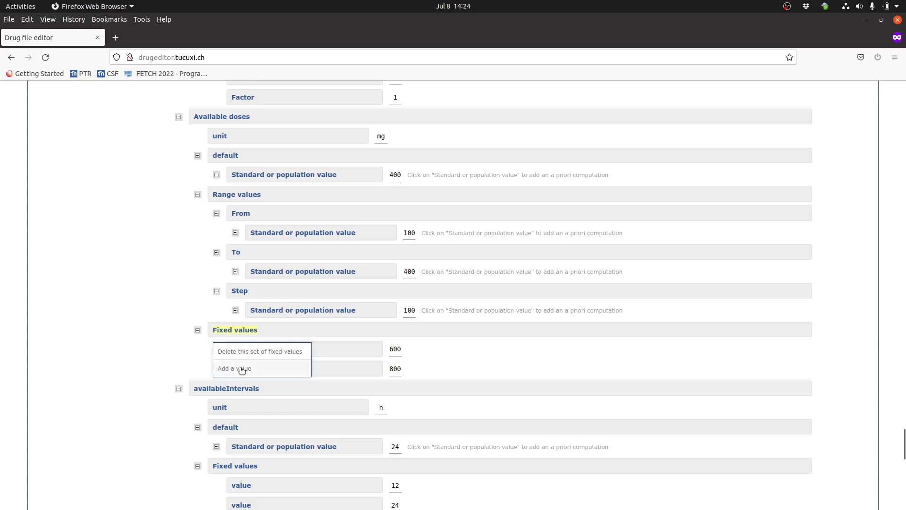
{"action": "left_click", "coordinate": [466, 367]}
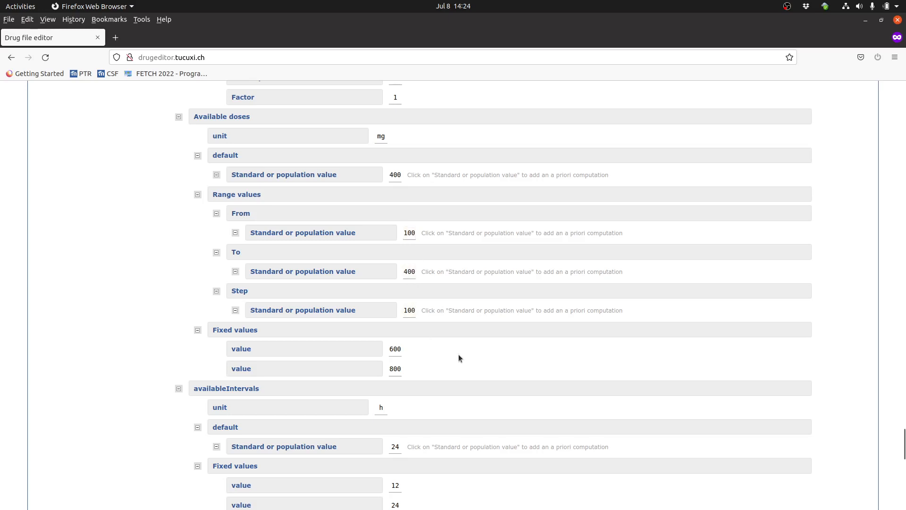
{"action": "scroll", "coordinate": [461, 353], "scroll_direction": "down", "scroll_amount": 3}
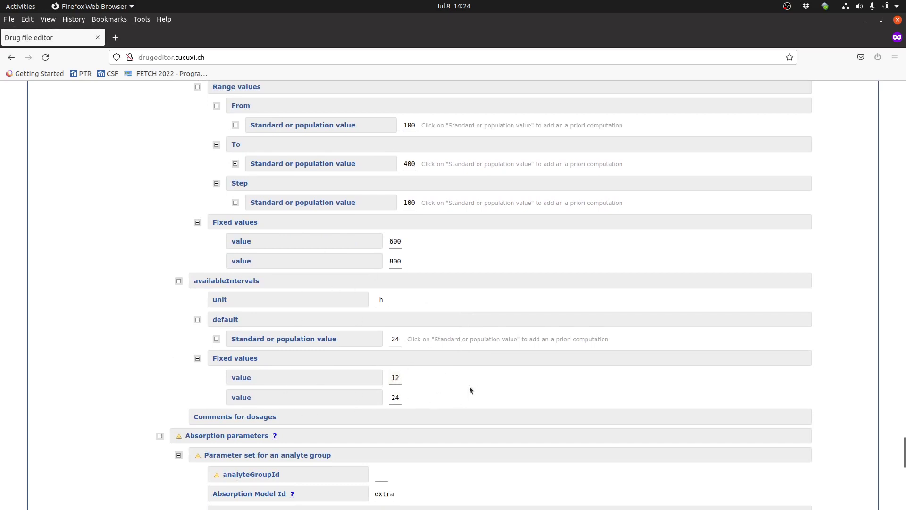
{"action": "scroll", "coordinate": [470, 391], "scroll_direction": "down", "scroll_amount": 2}
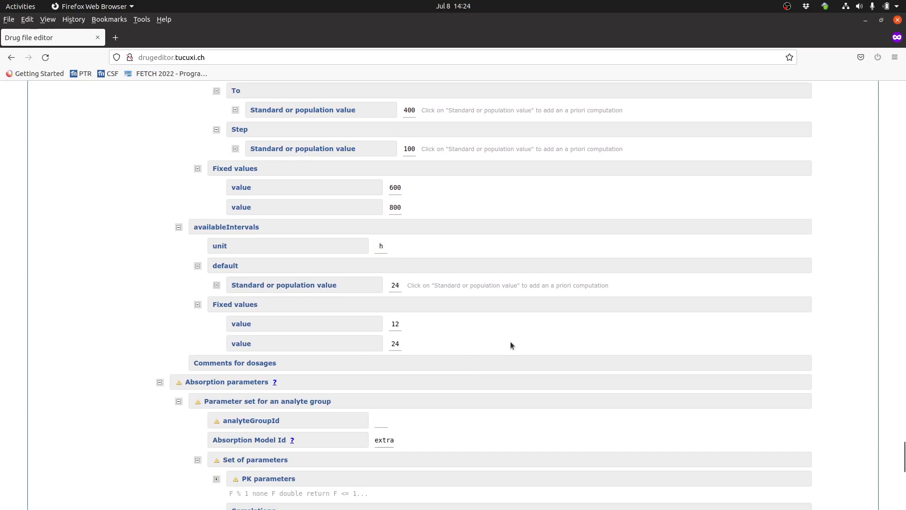
Expand the PK parameters under Absorption parameters, and examine the F and Ka definitions and the time considerations.
{"action": "scroll", "coordinate": [510, 341], "scroll_direction": "down", "scroll_amount": 4}
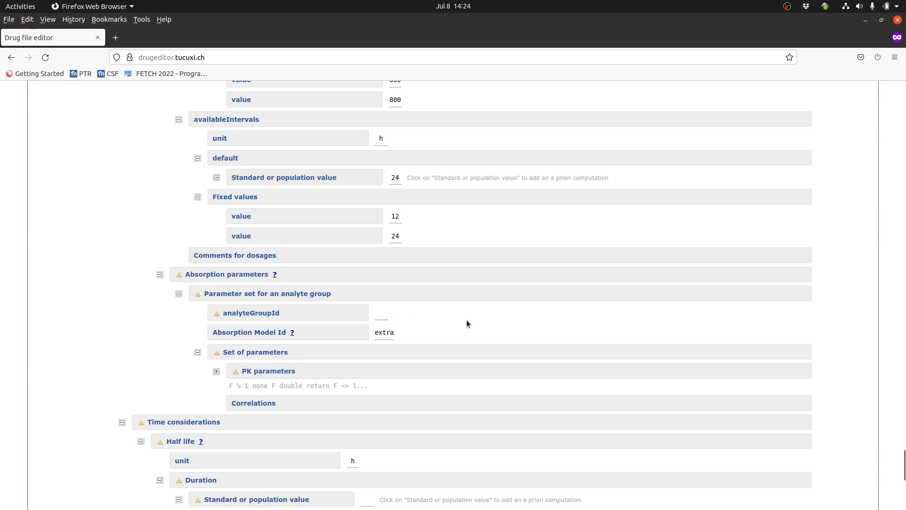
{"action": "scroll", "coordinate": [466, 319], "scroll_direction": "down", "scroll_amount": 2}
{"action": "left_click", "coordinate": [216, 317]}
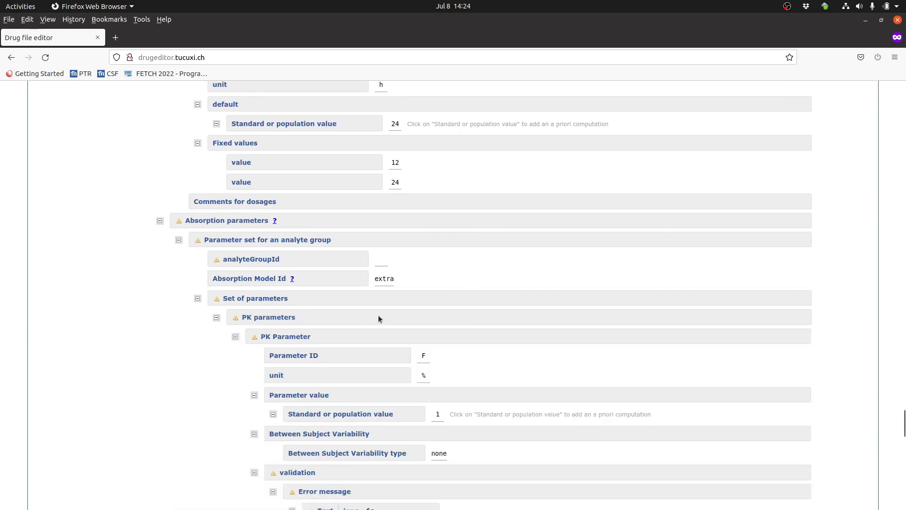
{"action": "scroll", "coordinate": [404, 318], "scroll_direction": "down", "scroll_amount": 6}
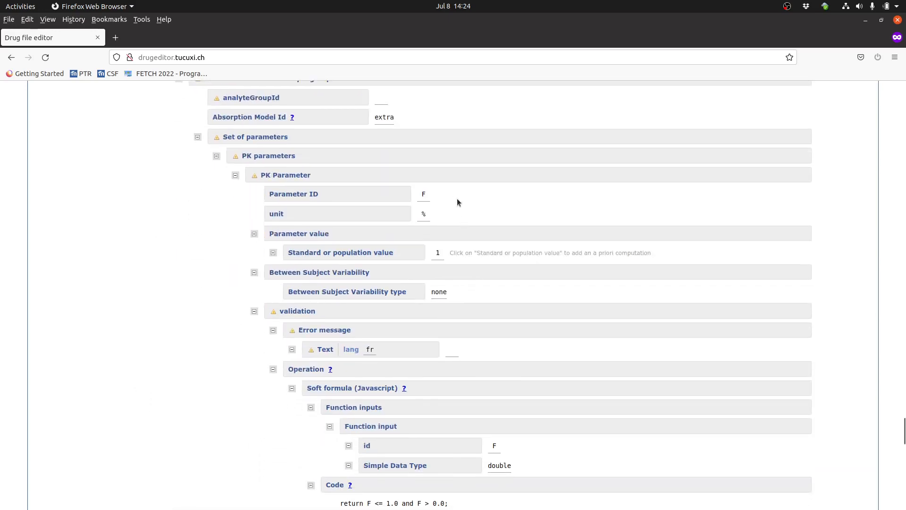
{"action": "scroll", "coordinate": [459, 198], "scroll_direction": "down", "scroll_amount": 12}
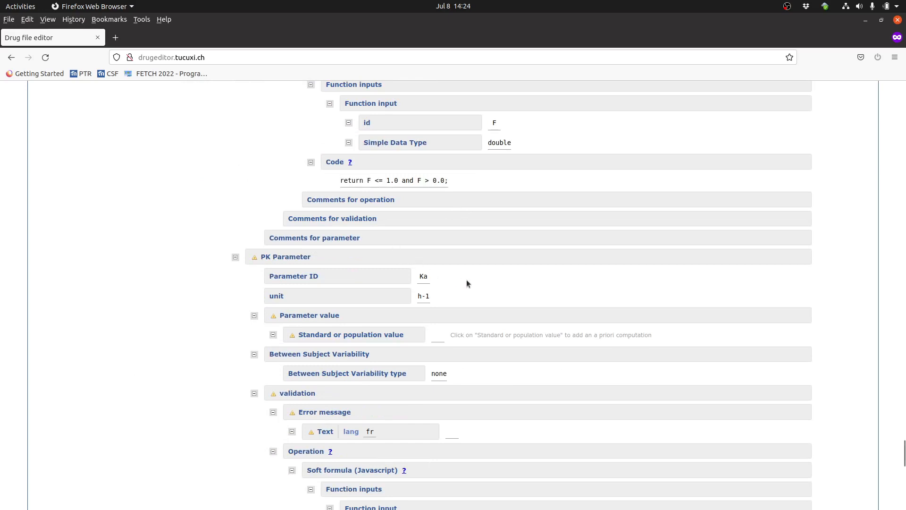
{"action": "scroll", "coordinate": [467, 280], "scroll_direction": "down", "scroll_amount": 14}
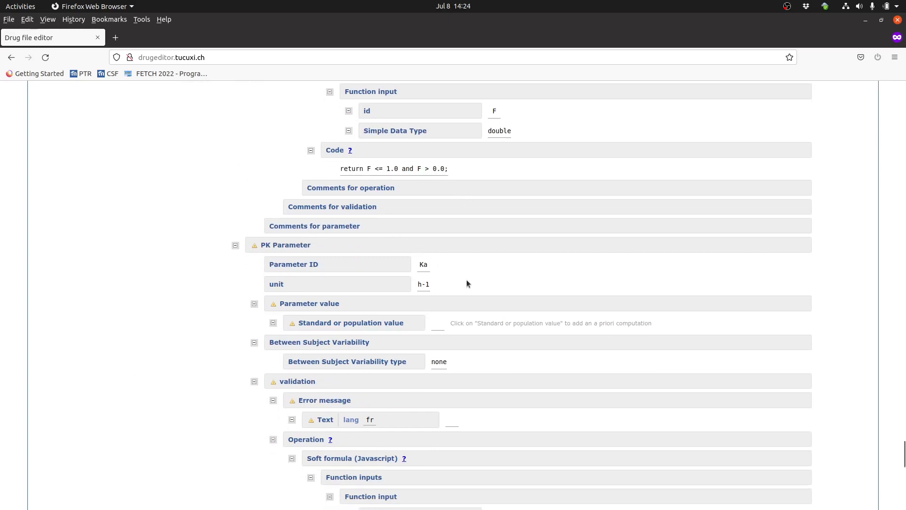
{"action": "scroll", "coordinate": [467, 283], "scroll_direction": "down", "scroll_amount": 6}
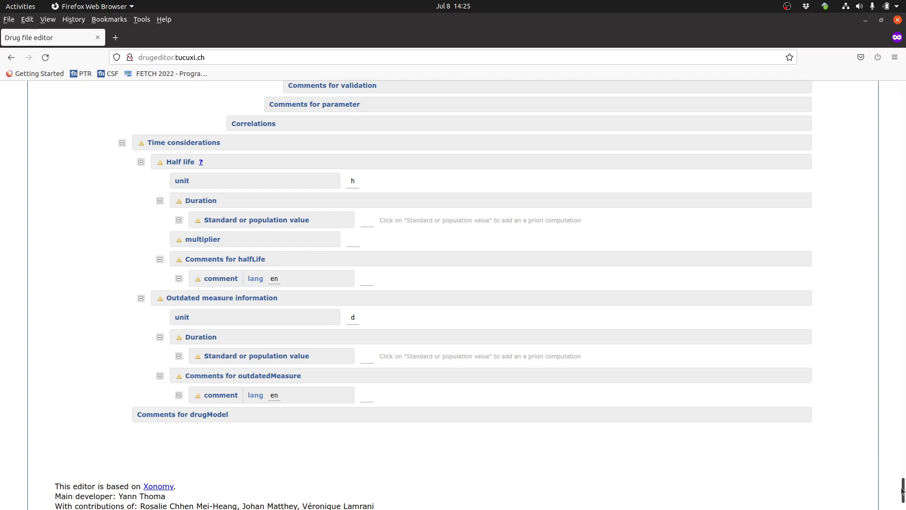
Run the file check on the template-based drug file and review the complete check report.
{"action": "left_click_drag", "start_coordinate": [903, 491], "coordinate": [904, 94]}
{"action": "scroll", "coordinate": [165, 112], "scroll_direction": "down", "scroll_amount": 8}
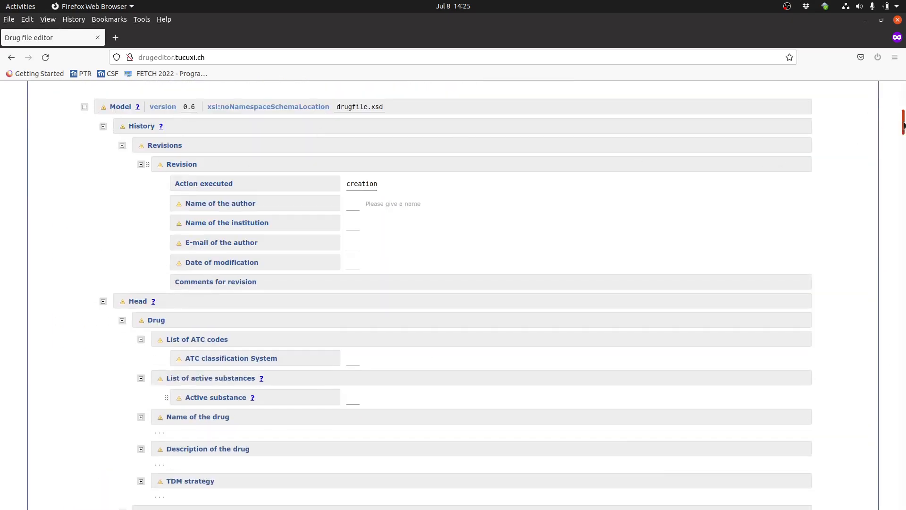
{"action": "left_click_drag", "start_coordinate": [903, 123], "coordinate": [901, 103]}
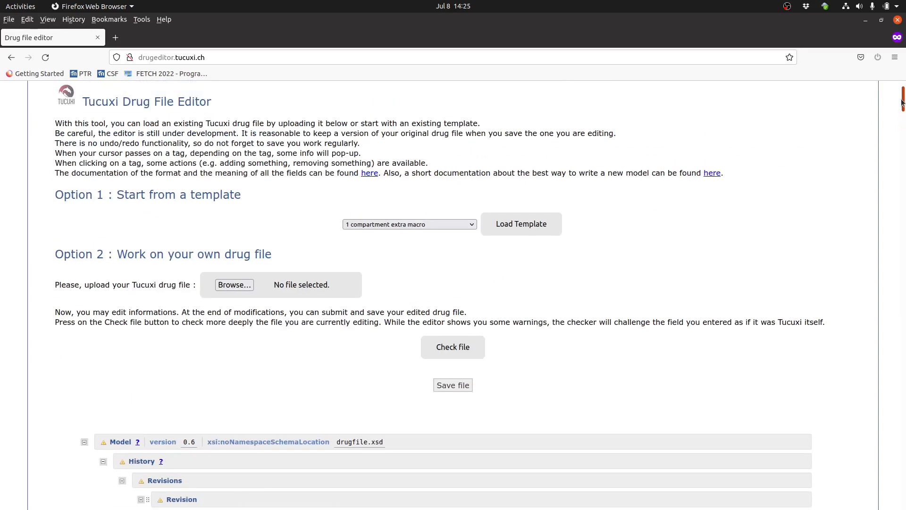
{"action": "left_click", "coordinate": [451, 348]}
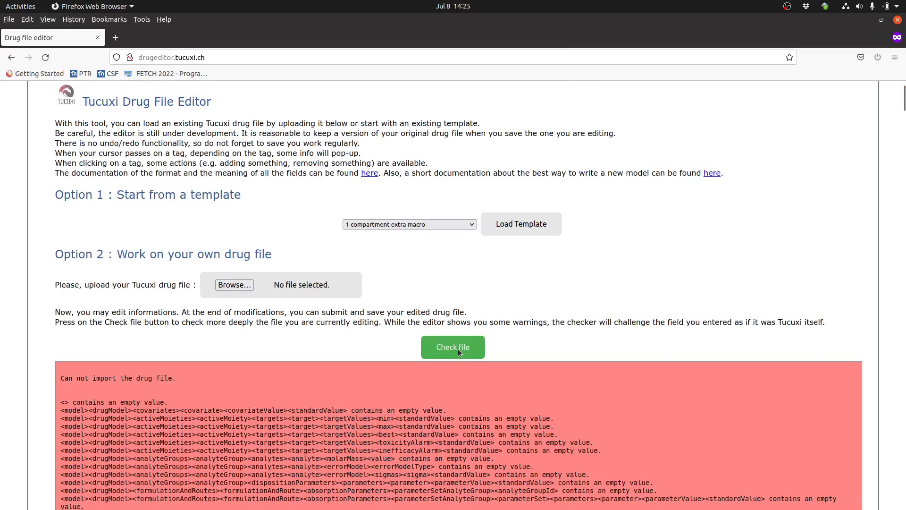
{"action": "scroll", "coordinate": [564, 427], "scroll_direction": "down", "scroll_amount": 1}
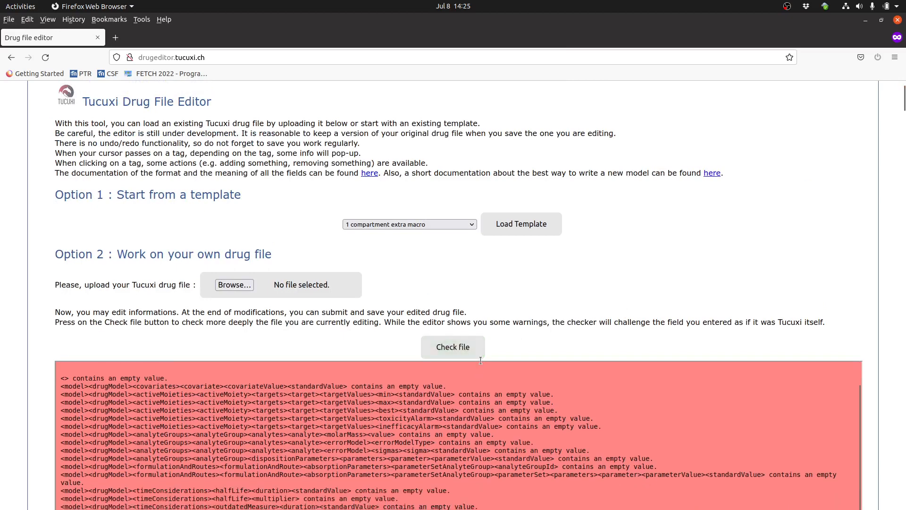
{"action": "scroll", "coordinate": [860, 333], "scroll_direction": "down", "scroll_amount": 3}
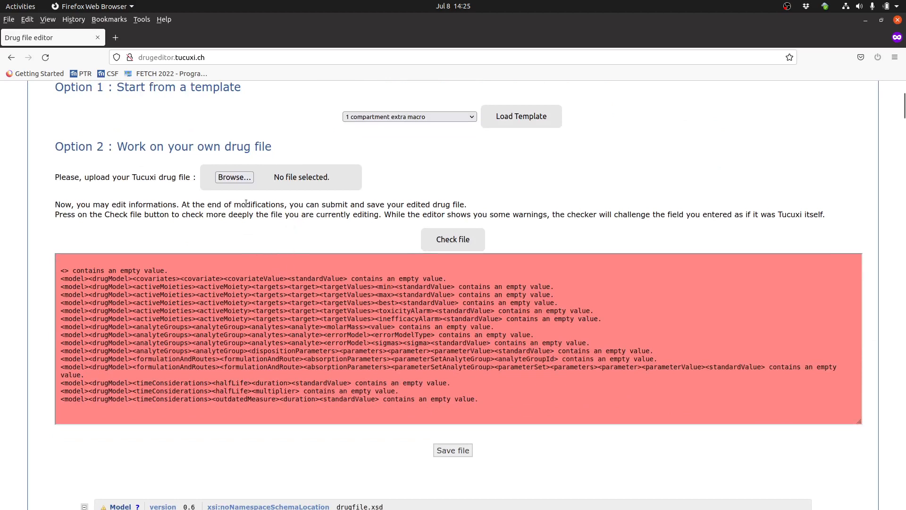
Load the existing drug file ch.tucuxi.imatinib.gotta2012.tdd from the tucuxi-drugs/drugfiles folder.
{"action": "left_click", "coordinate": [235, 177]}
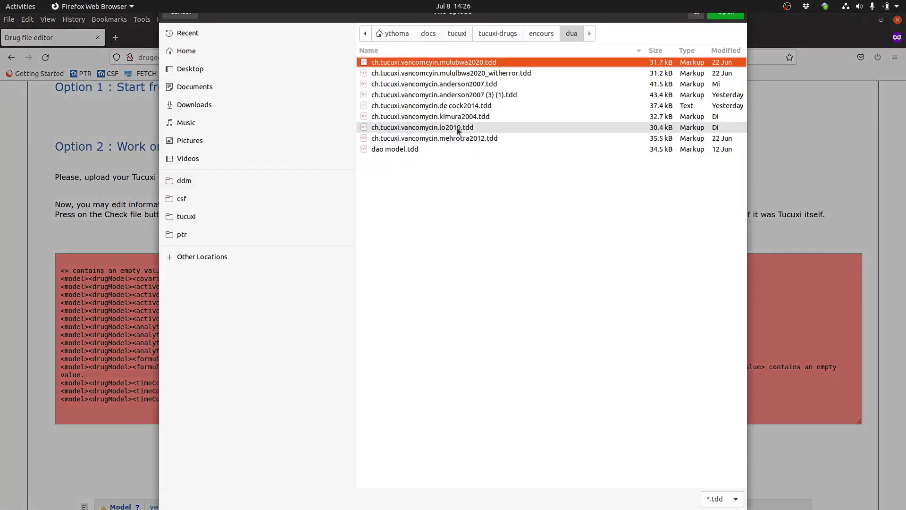
{"action": "left_click", "coordinate": [496, 32]}
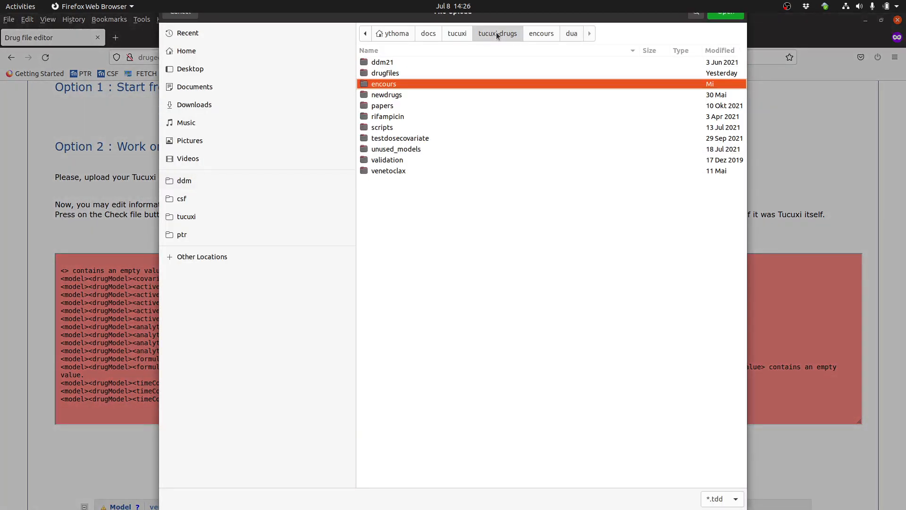
{"action": "double_click", "coordinate": [468, 71]}
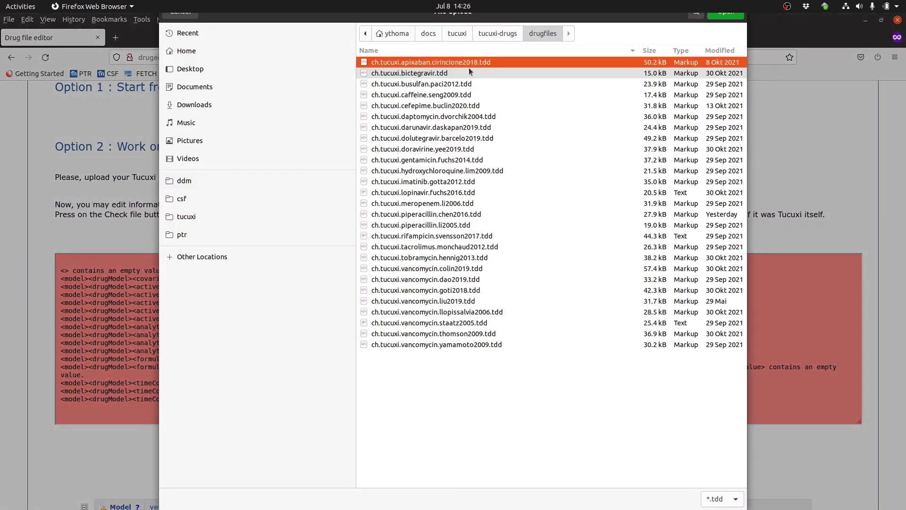
{"action": "double_click", "coordinate": [452, 183]}
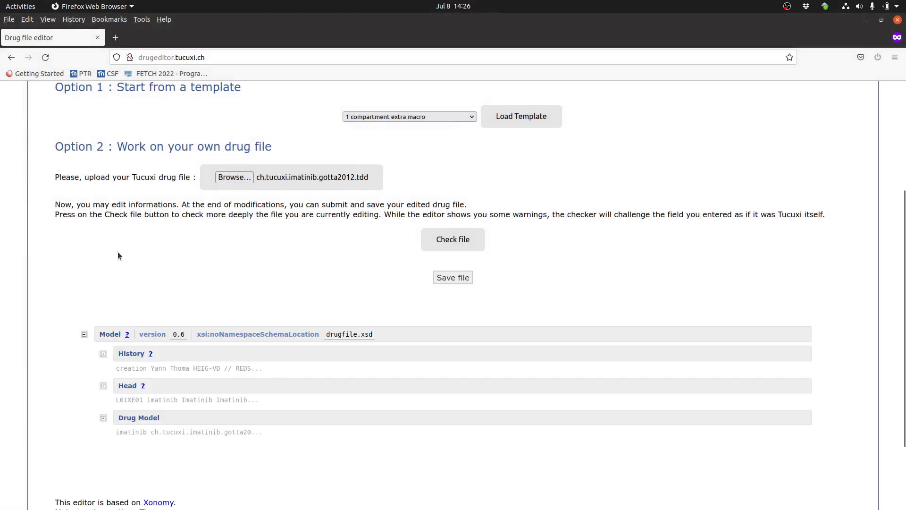
Expand the imatinib Drug Model and its disposition PK parameters, and examine the targets, analyte, error model and CL a priori computation.
{"action": "left_click", "coordinate": [103, 418]}
{"action": "scroll", "coordinate": [360, 395], "scroll_direction": "down", "scroll_amount": 8}
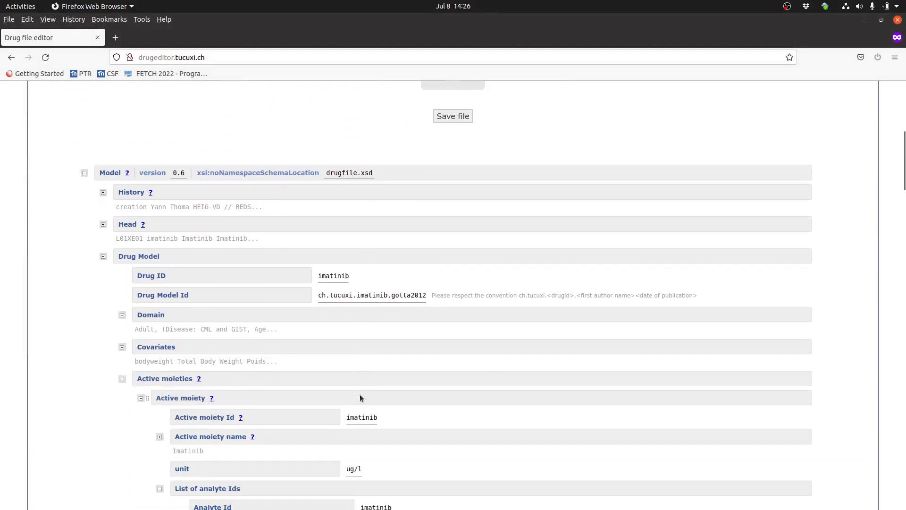
{"action": "scroll", "coordinate": [332, 372], "scroll_direction": "down", "scroll_amount": 9}
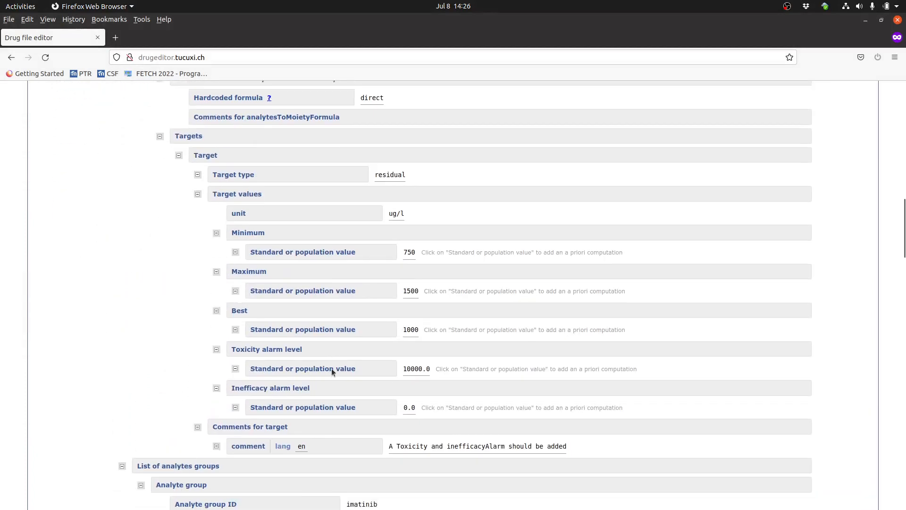
{"action": "scroll", "coordinate": [331, 371], "scroll_direction": "down", "scroll_amount": 2}
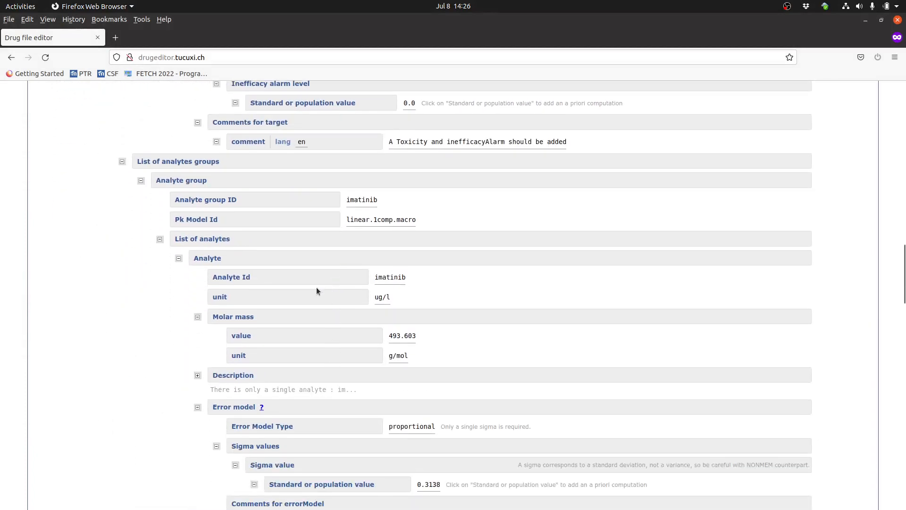
{"action": "scroll", "coordinate": [315, 293], "scroll_direction": "down", "scroll_amount": 3}
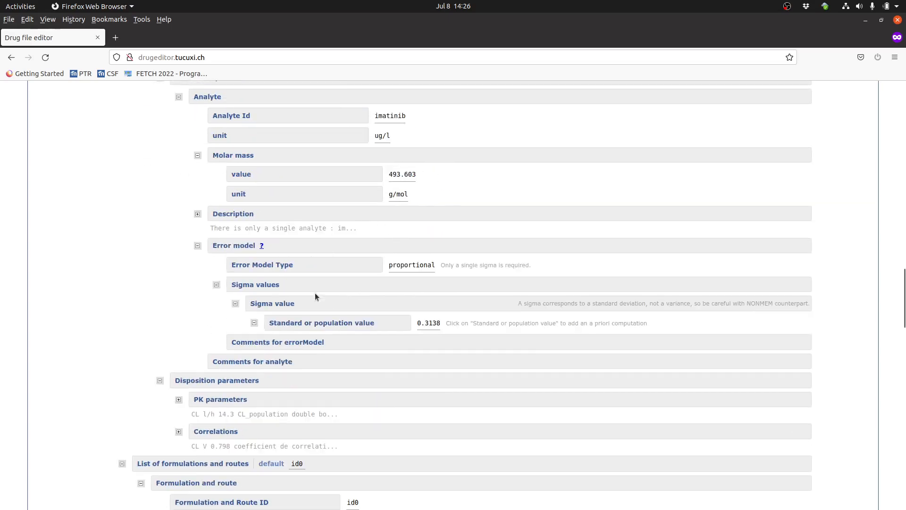
{"action": "left_click", "coordinate": [178, 399]}
{"action": "scroll", "coordinate": [427, 363], "scroll_direction": "down", "scroll_amount": 3}
{"action": "scroll", "coordinate": [438, 357], "scroll_direction": "down", "scroll_amount": 8}
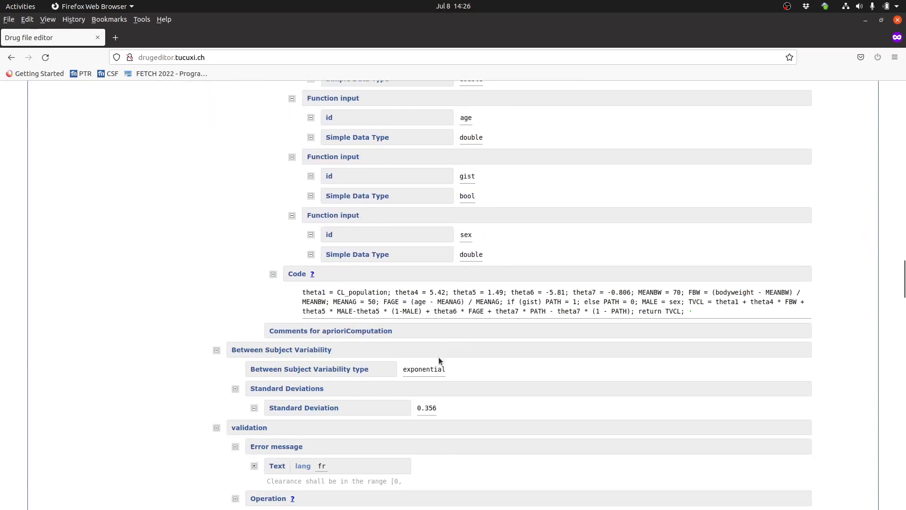
Introduce a deliberate error in CL's a priori formula code by changing the assigned variable theta5 to theta5sdf.
{"action": "left_click", "coordinate": [475, 308]}
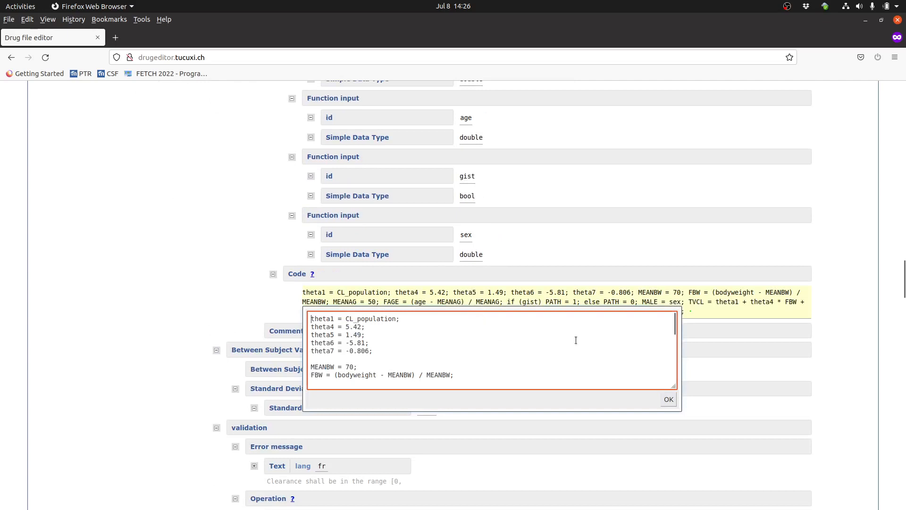
{"action": "scroll", "coordinate": [636, 338], "scroll_direction": "down", "scroll_amount": 2}
{"action": "left_click_drag", "start_coordinate": [675, 342], "coordinate": [673, 324]}
{"action": "left_click", "coordinate": [669, 400]}
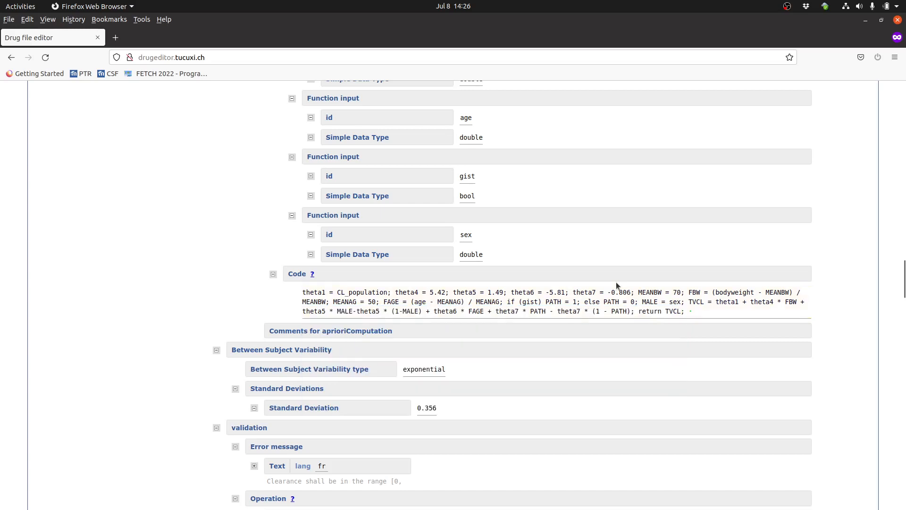
{"action": "left_click", "coordinate": [562, 295]}
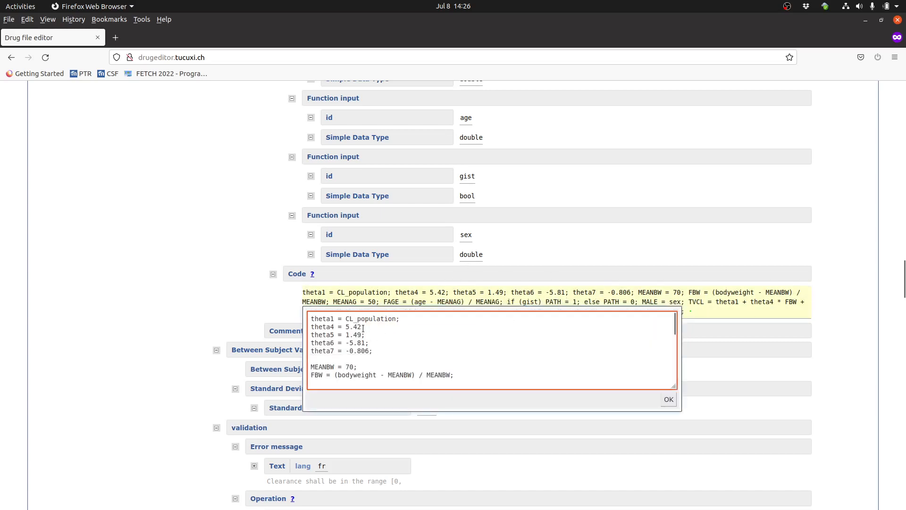
{"action": "left_click", "coordinate": [334, 334]}
{"action": "type", "text": "sdf"}
{"action": "left_click", "coordinate": [669, 400]}
Run the file check on the edited imatinib file and review the reported formula code.
{"action": "left_click_drag", "start_coordinate": [903, 279], "coordinate": [904, 88]}
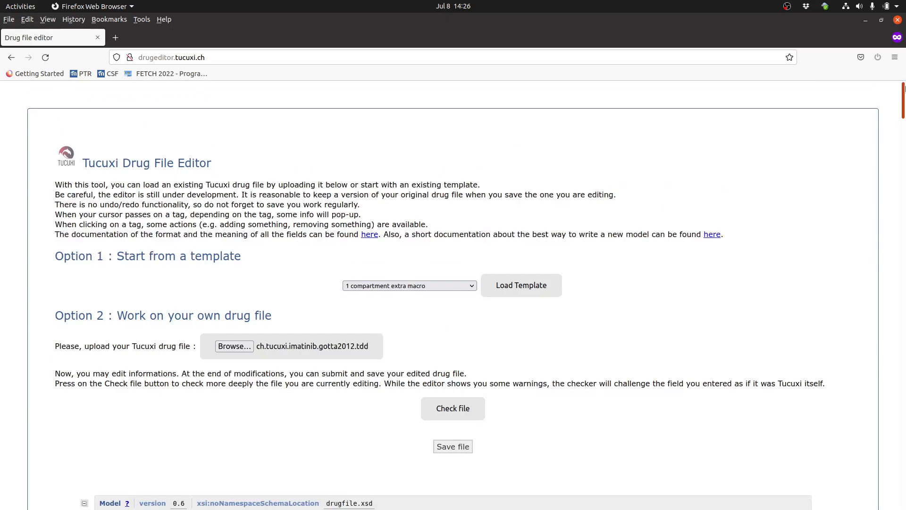
{"action": "left_click", "coordinate": [461, 407]}
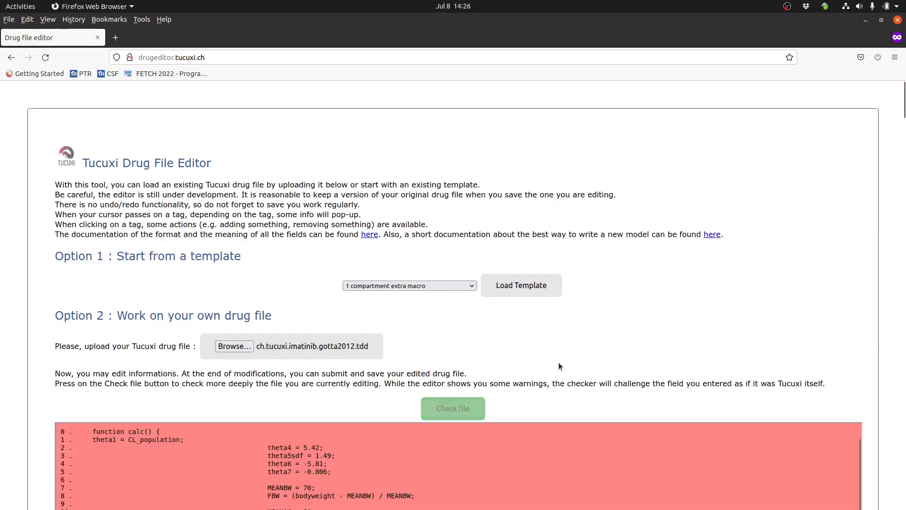
{"action": "scroll", "coordinate": [561, 354], "scroll_direction": "down", "scroll_amount": 5}
{"action": "scroll", "coordinate": [494, 388], "scroll_direction": "up", "scroll_amount": 4}
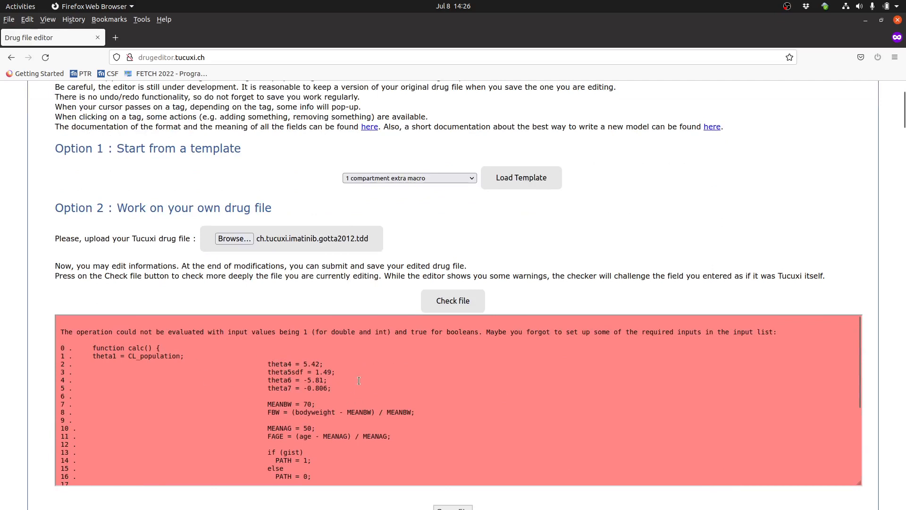
Examine the checker's specific error message and compare the line it points to with the theta variable assignments in the reported code.
{"action": "scroll", "coordinate": [361, 381], "scroll_direction": "down", "scroll_amount": 4}
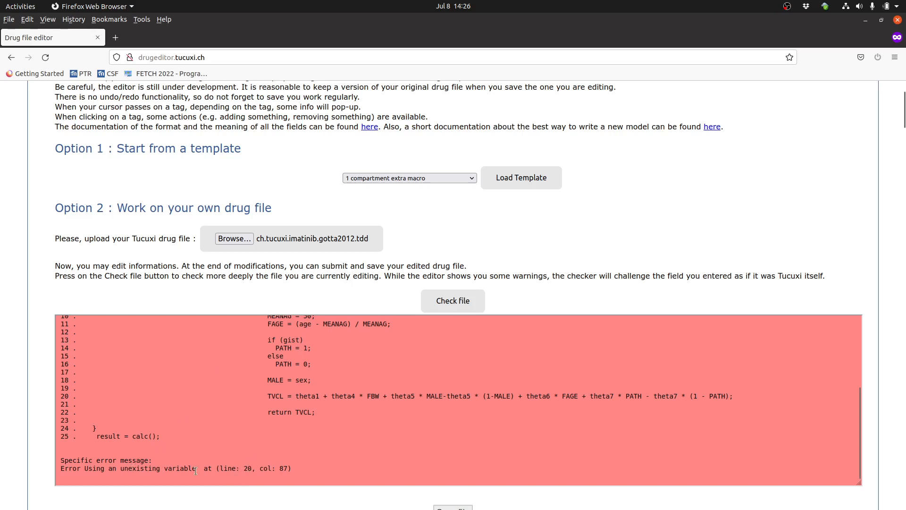
{"action": "scroll", "coordinate": [195, 471], "scroll_direction": "up", "scroll_amount": 1}
{"action": "scroll", "coordinate": [196, 471], "scroll_direction": "up", "scroll_amount": 3}
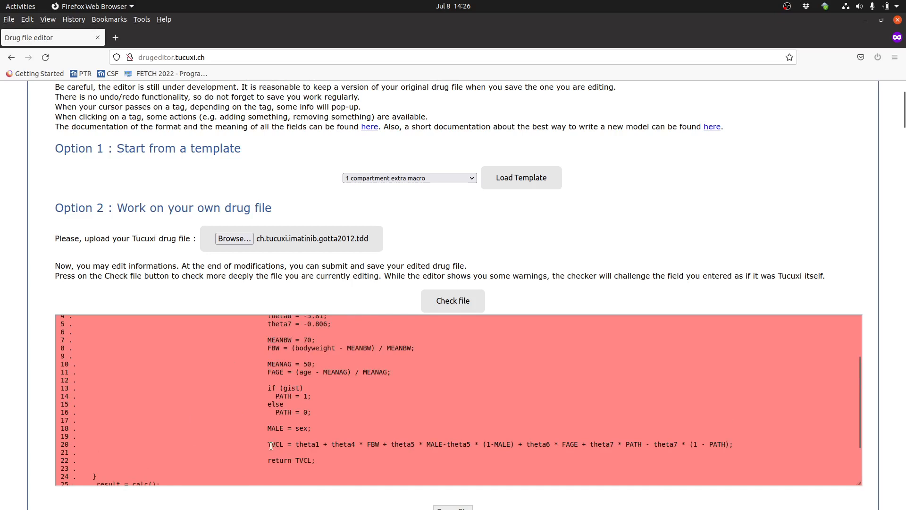
{"action": "scroll", "coordinate": [320, 352], "scroll_direction": "up", "scroll_amount": 3}
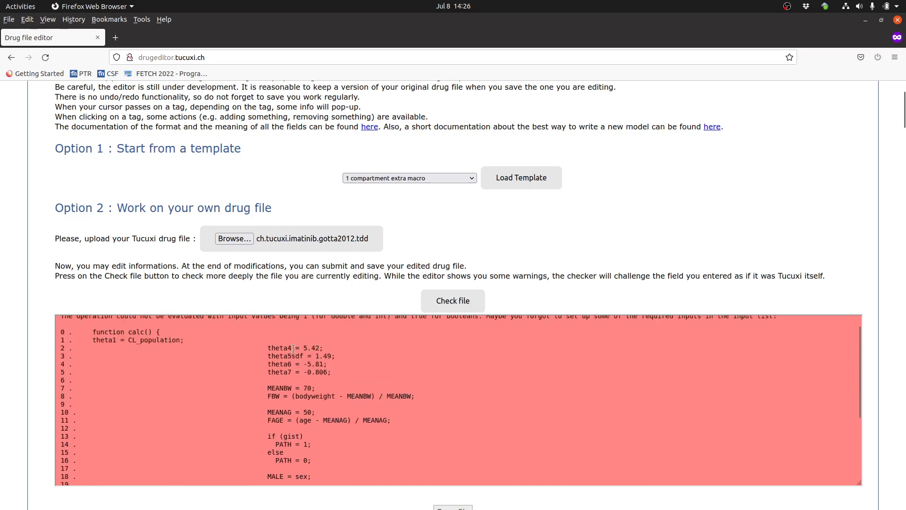
{"action": "scroll", "coordinate": [368, 378], "scroll_direction": "down", "scroll_amount": 5}
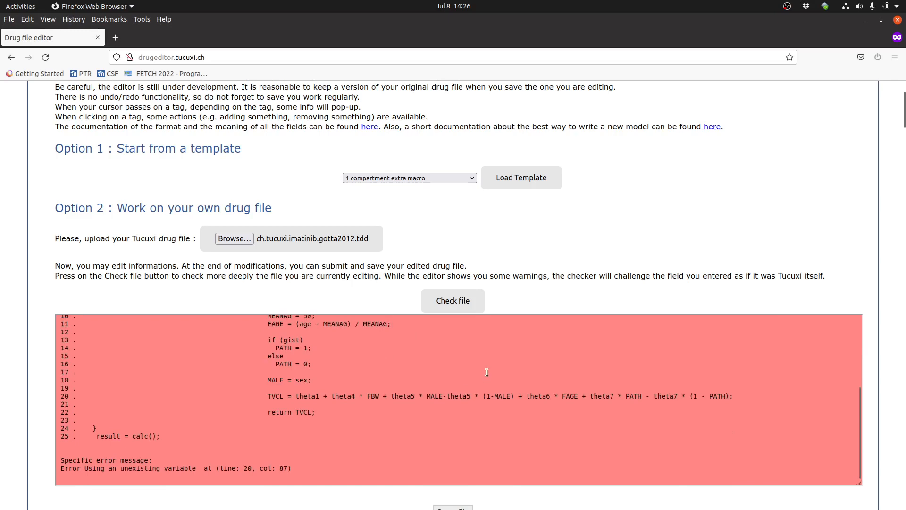
Correct CL's a priori formula code by renaming the assigned variable theta5sdf to theta5.
{"action": "left_click_drag", "start_coordinate": [899, 115], "coordinate": [899, 291]}
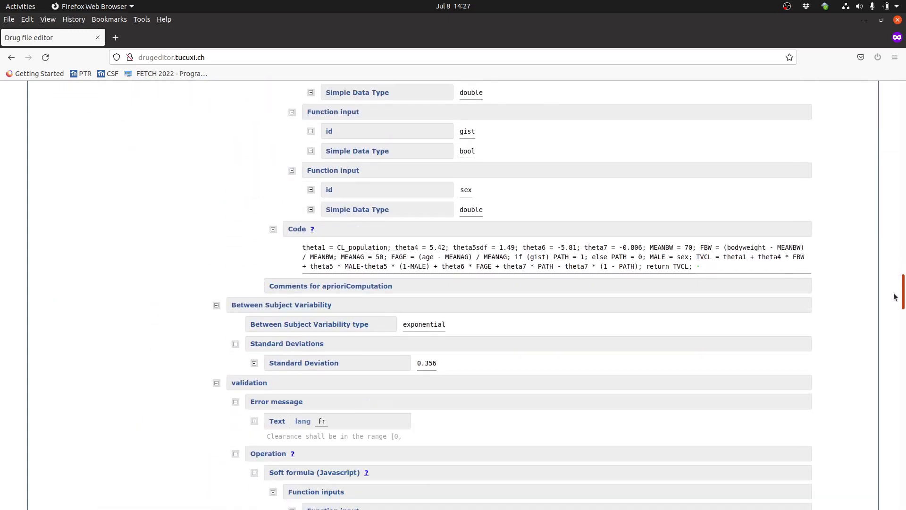
{"action": "left_click", "coordinate": [733, 274]}
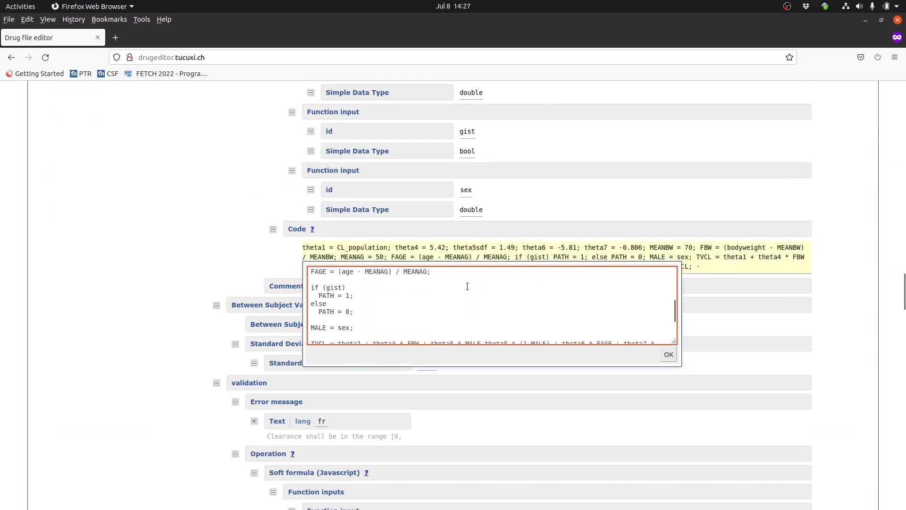
{"action": "scroll", "coordinate": [382, 311], "scroll_direction": "up", "scroll_amount": 3}
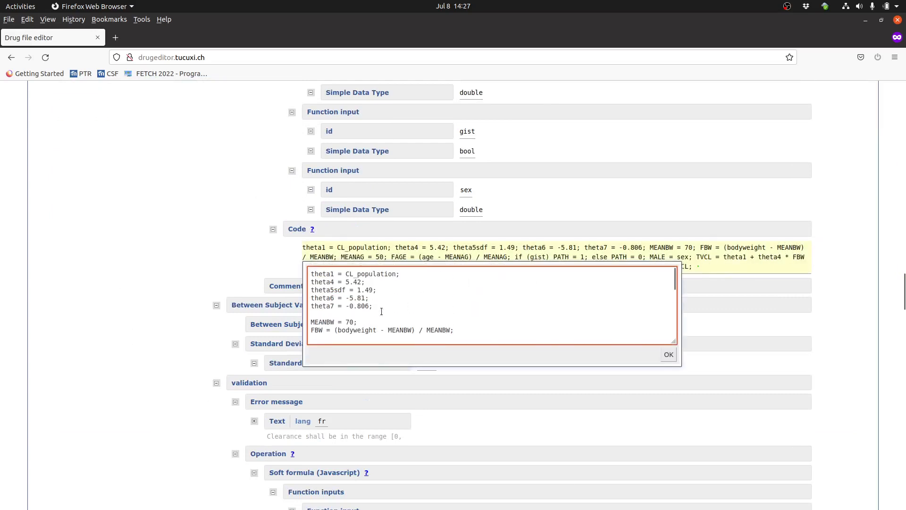
{"action": "left_click", "coordinate": [346, 290]}
{"action": "key", "text": "BackSpace"}
{"action": "key", "text": "BackSpace"}
{"action": "key", "text": "BackSpace"}
{"action": "left_click", "coordinate": [669, 355]}
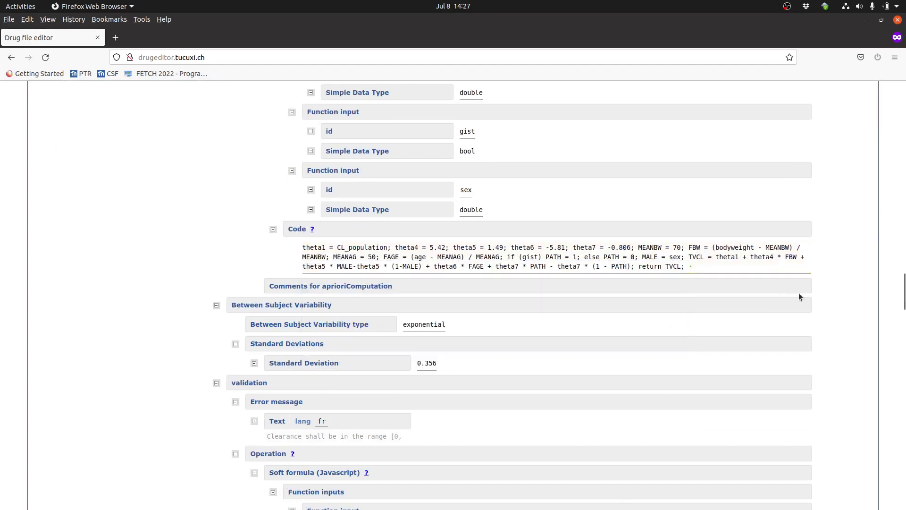
Run the file check again on the corrected imatinib file and select the text of the result message.
{"action": "left_click_drag", "start_coordinate": [903, 282], "coordinate": [904, 94]}
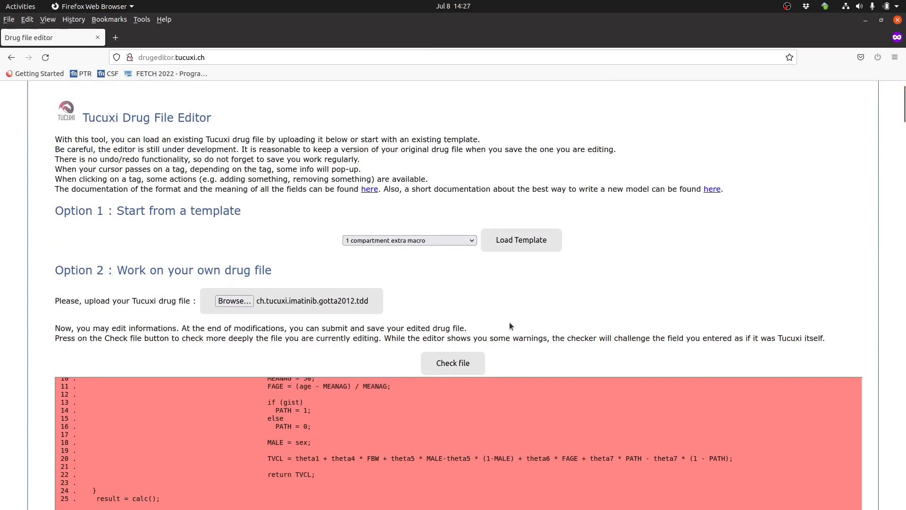
{"action": "left_click", "coordinate": [469, 362]}
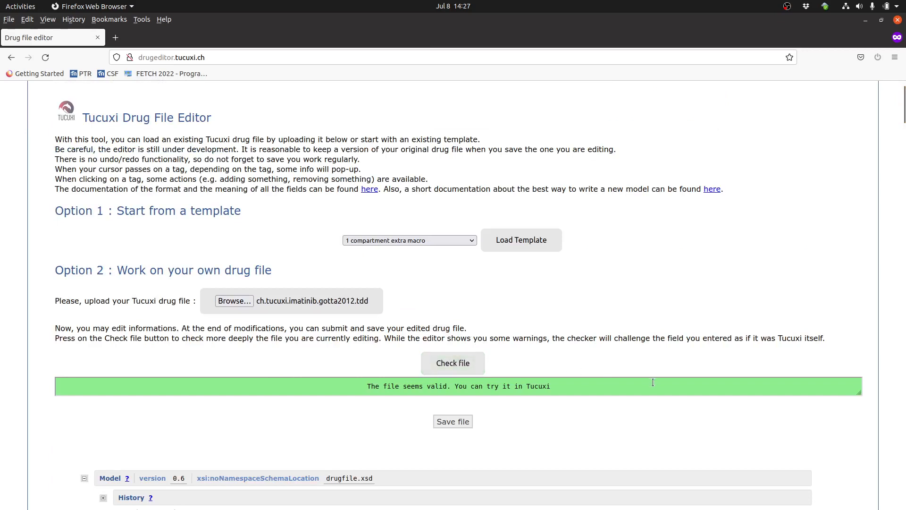
{"action": "left_click_drag", "start_coordinate": [657, 385], "coordinate": [310, 389]}
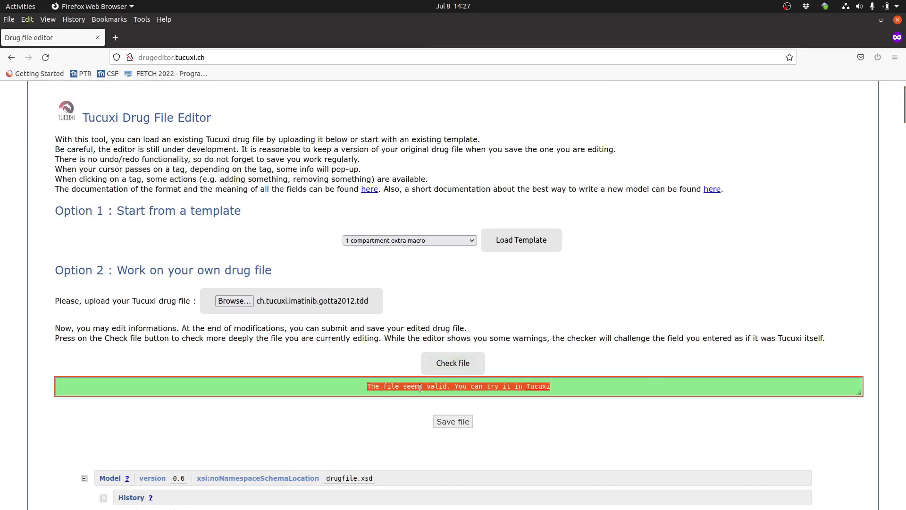